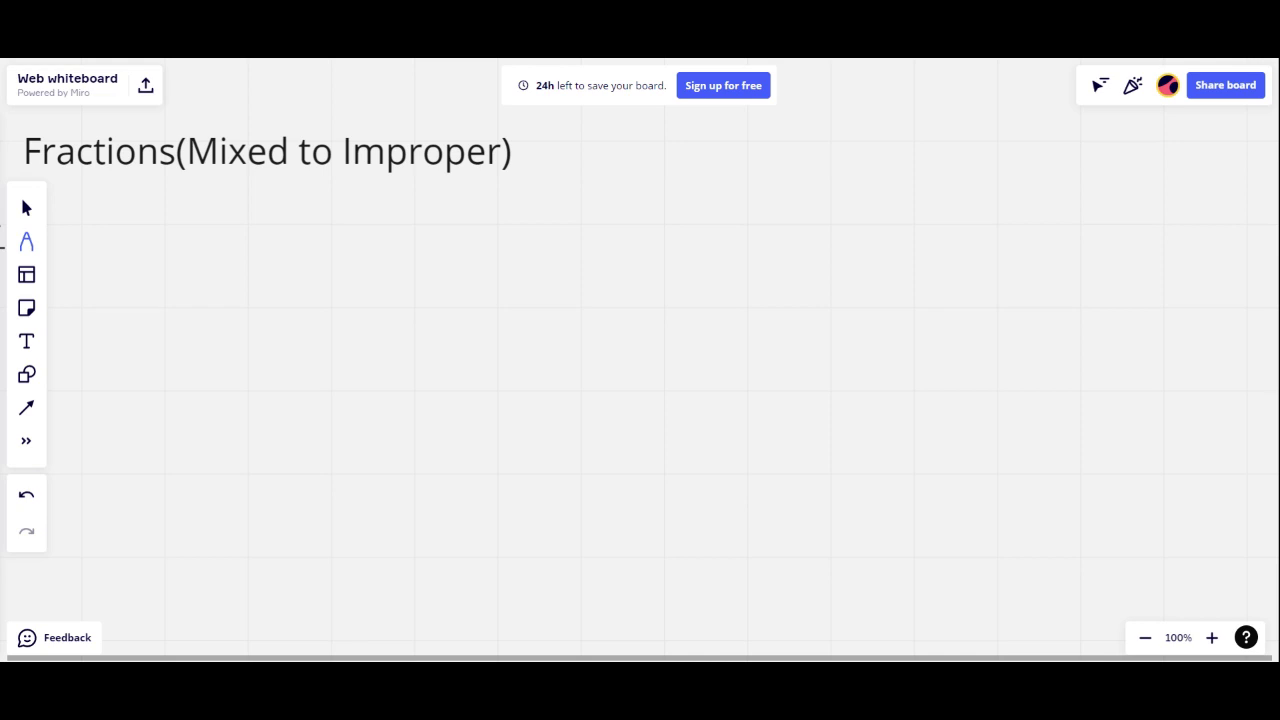
pyautogui.moveTo(234, 226)
pyautogui.mouseDown()
pyautogui.moveTo(277, 220)
pyautogui.moveTo(196, 284)
pyautogui.mouseUp()
pyautogui.moveTo(312, 172)
pyautogui.mouseDown()
pyautogui.moveTo(310, 236)
pyautogui.moveTo(342, 246)
pyautogui.mouseUp()
pyautogui.moveTo(296, 268)
pyautogui.mouseDown()
pyautogui.moveTo(291, 308)
pyautogui.moveTo(375, 305)
pyautogui.mouseUp()
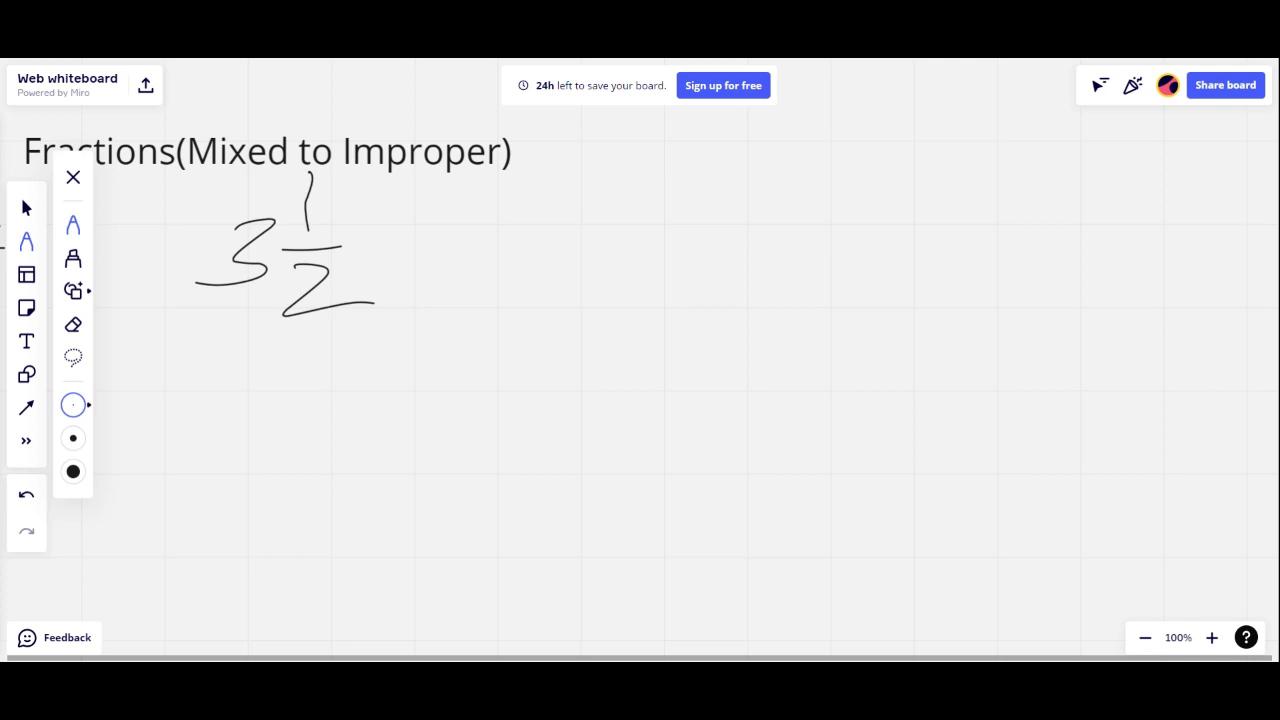
pyautogui.moveTo(612, 195)
pyautogui.mouseDown()
pyautogui.moveTo(634, 206)
pyautogui.moveTo(641, 272)
pyautogui.mouseUp()
pyautogui.moveTo(606, 191); pyautogui.dragTo(654, 210)
pyautogui.moveTo(563, 293); pyautogui.dragTo(724, 293)
pyautogui.moveTo(604, 317); pyautogui.dragTo(587, 408)
pyautogui.moveTo(669, 218)
pyautogui.mouseDown()
pyautogui.moveTo(776, 189)
pyautogui.moveTo(764, 207)
pyautogui.mouseUp()
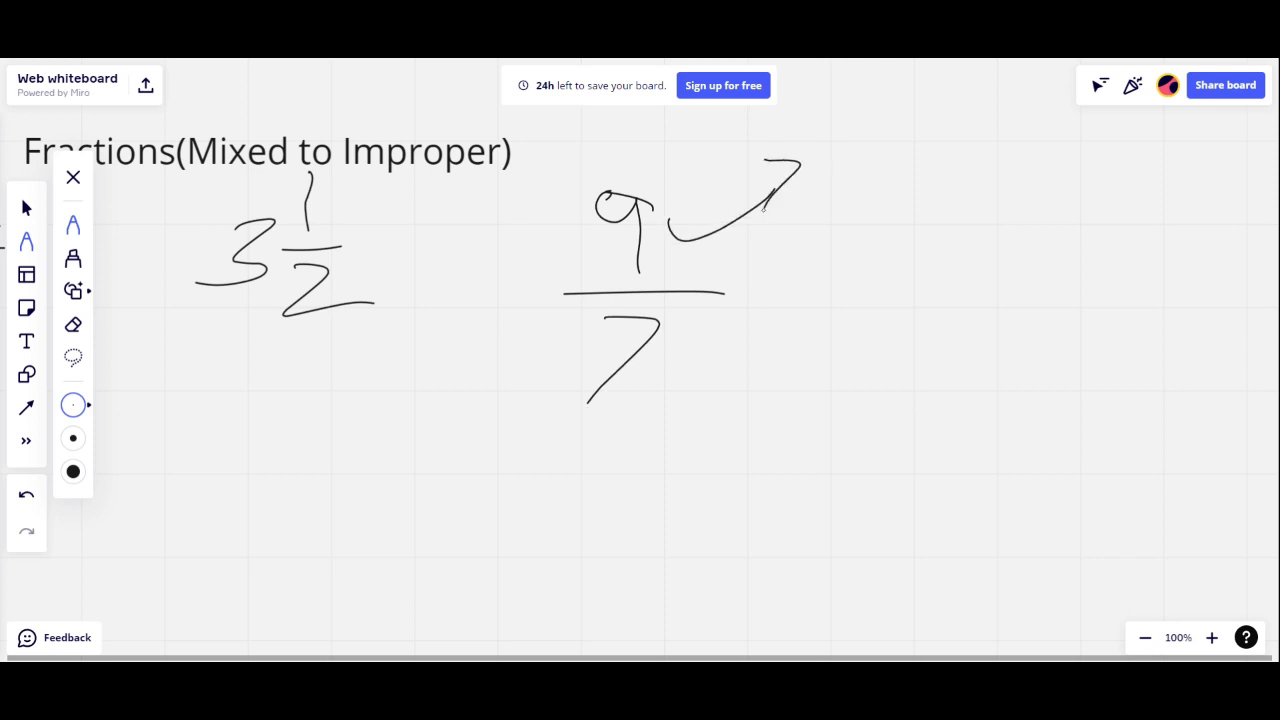
pyautogui.moveTo(834, 156)
pyautogui.mouseDown()
pyautogui.moveTo(858, 176)
pyautogui.moveTo(940, 176)
pyautogui.moveTo(966, 160)
pyautogui.moveTo(983, 174)
pyautogui.mouseUp()
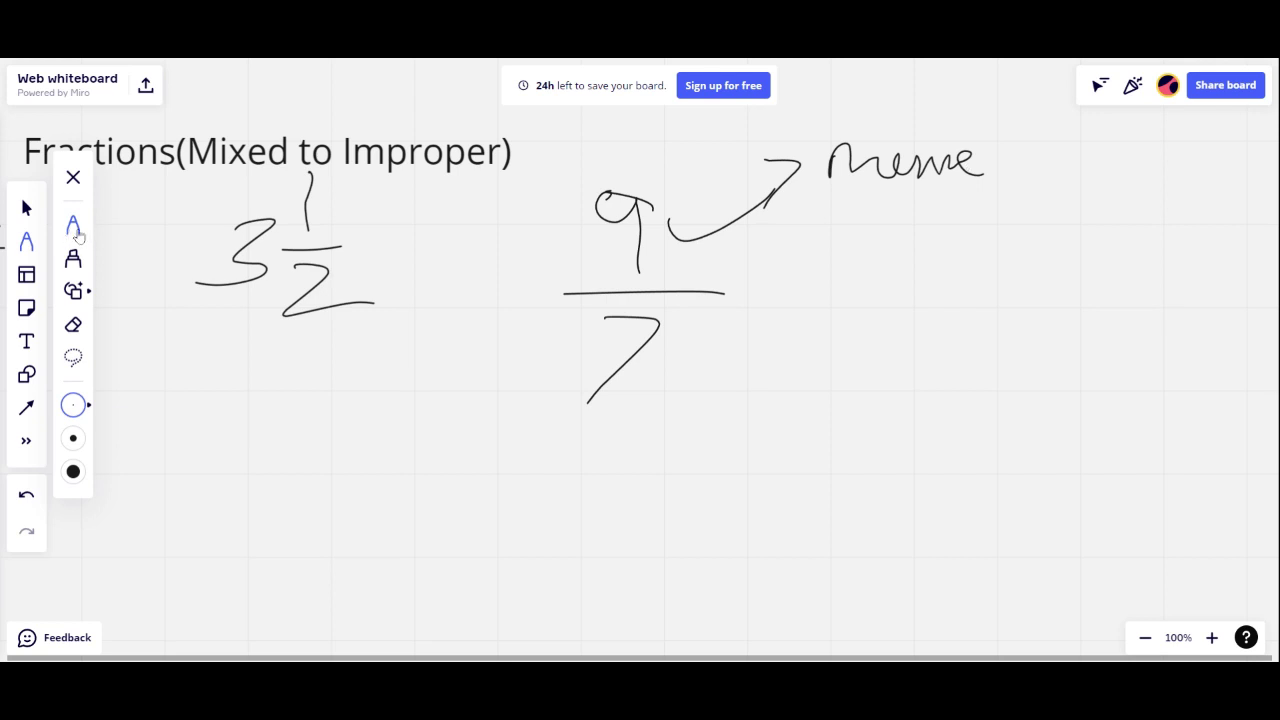
pyautogui.click(73, 324)
pyautogui.moveTo(785, 175); pyautogui.dragTo(892, 160)
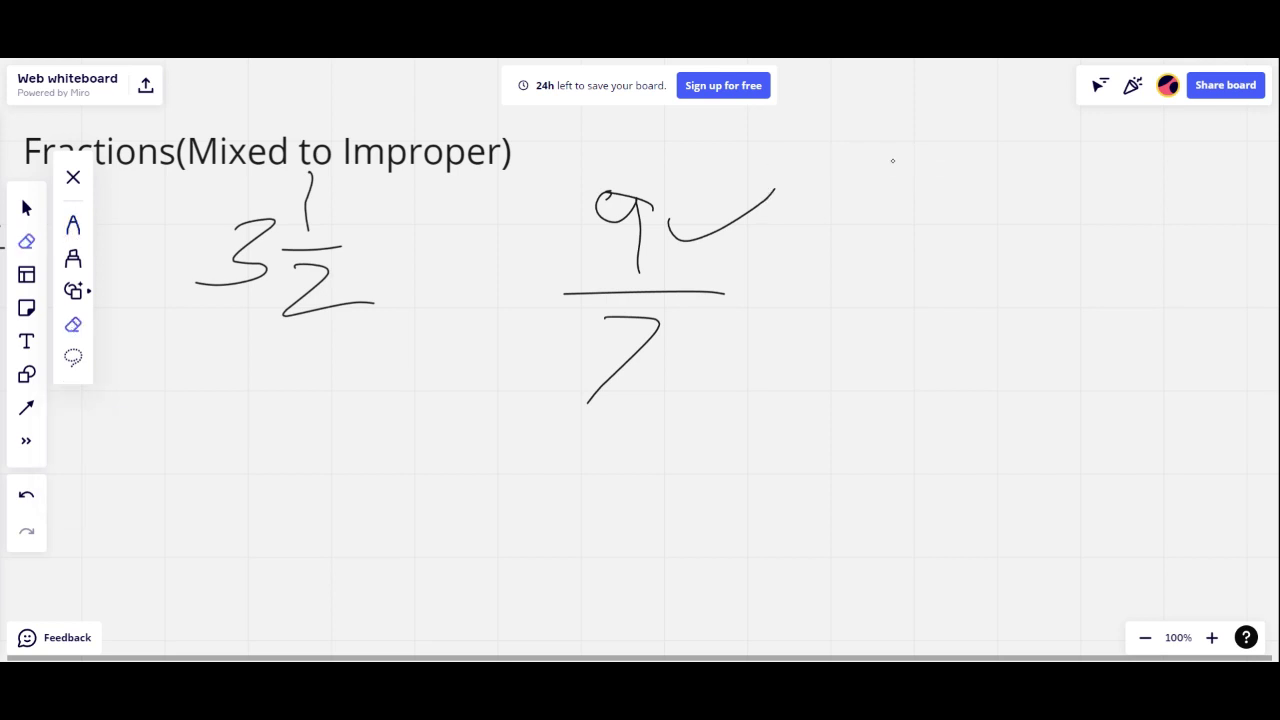
pyautogui.press('p')
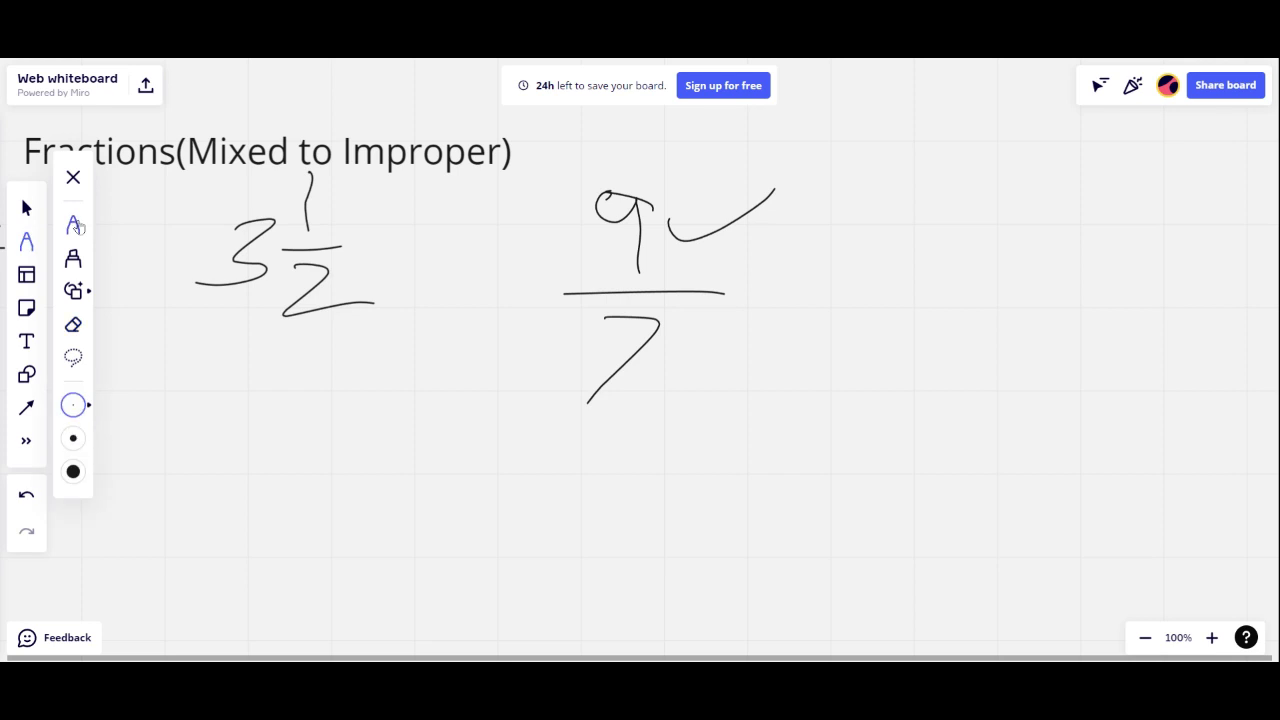
pyautogui.moveTo(681, 345); pyautogui.dragTo(826, 432)
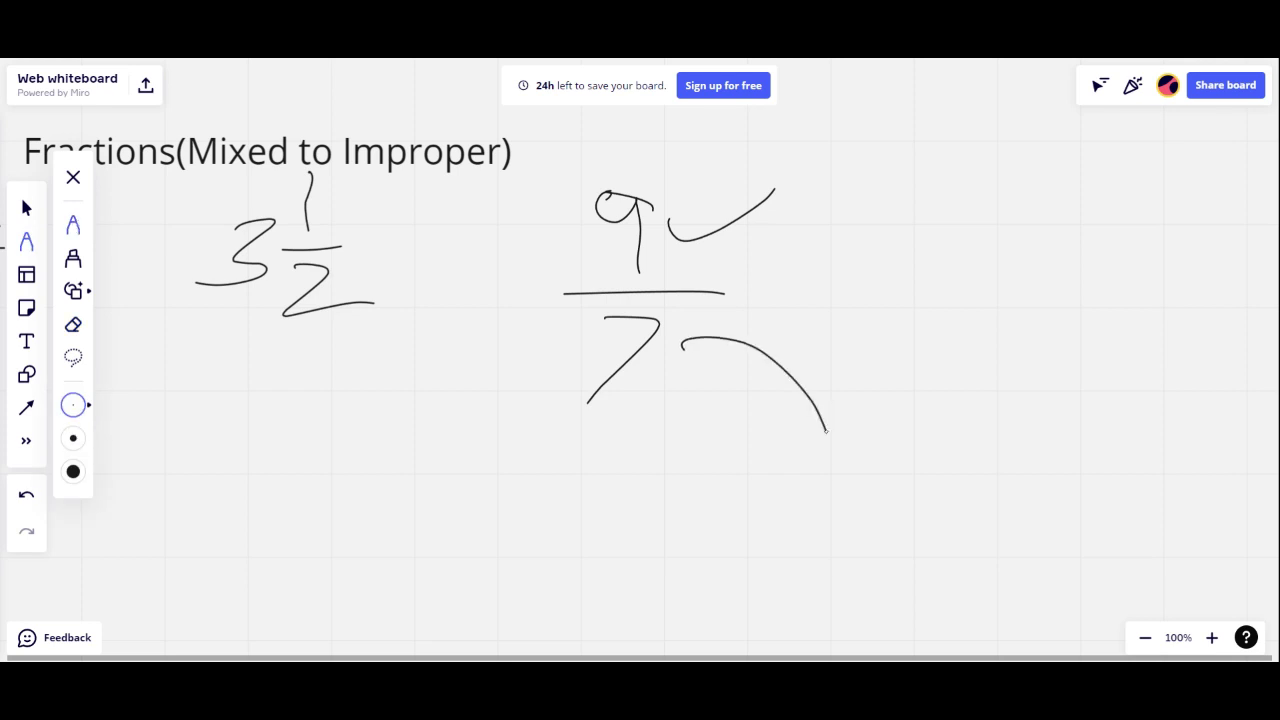
pyautogui.press('e')
pyautogui.moveTo(826, 432)
pyautogui.mouseDown()
pyautogui.moveTo(871, 341)
pyautogui.moveTo(766, 180)
pyautogui.moveTo(752, 221)
pyautogui.mouseUp()
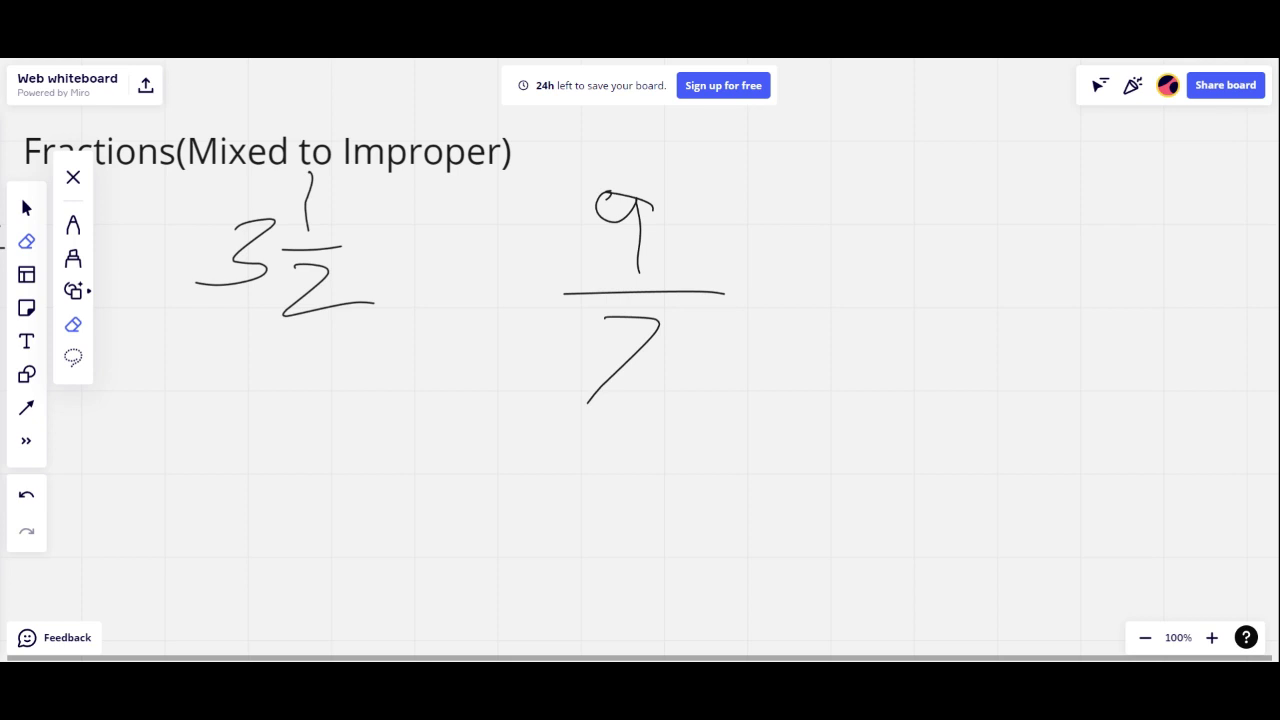
pyautogui.moveTo(640, 200)
pyautogui.mouseDown()
pyautogui.moveTo(480, 305)
pyautogui.moveTo(443, 457)
pyautogui.moveTo(186, 394)
pyautogui.moveTo(152, 335)
pyautogui.mouseUp()
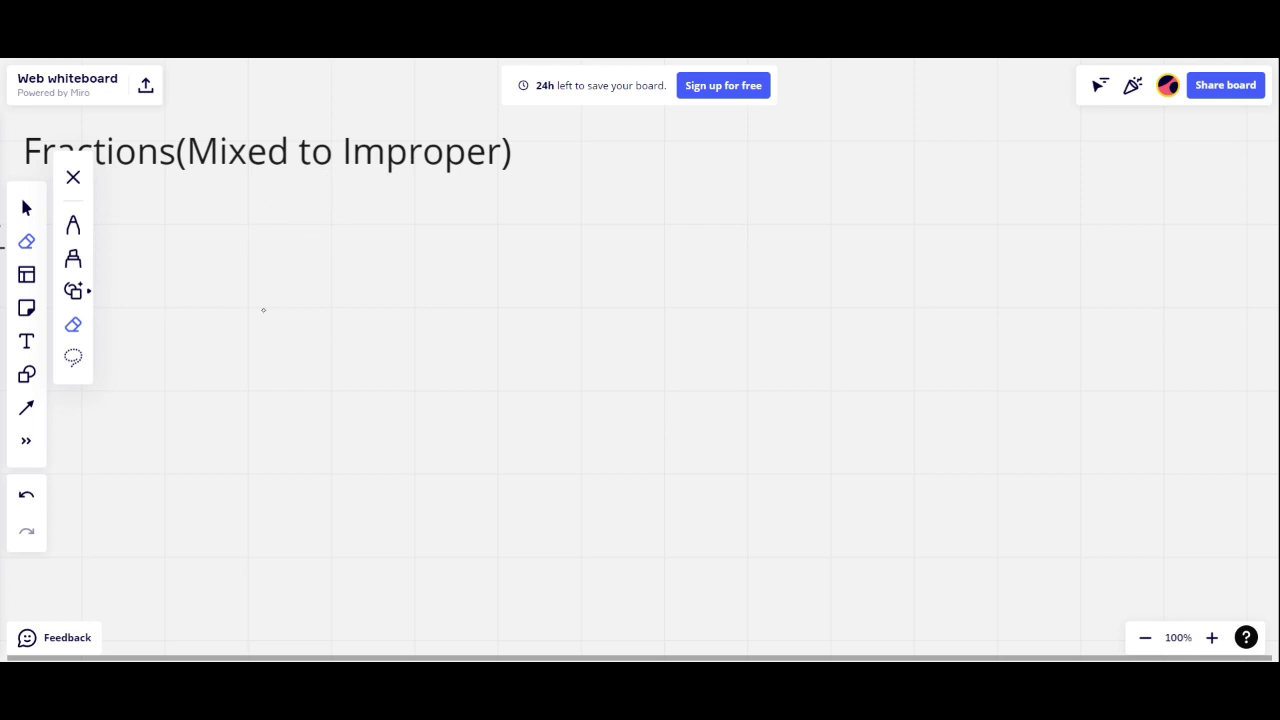
pyautogui.click(75, 234)
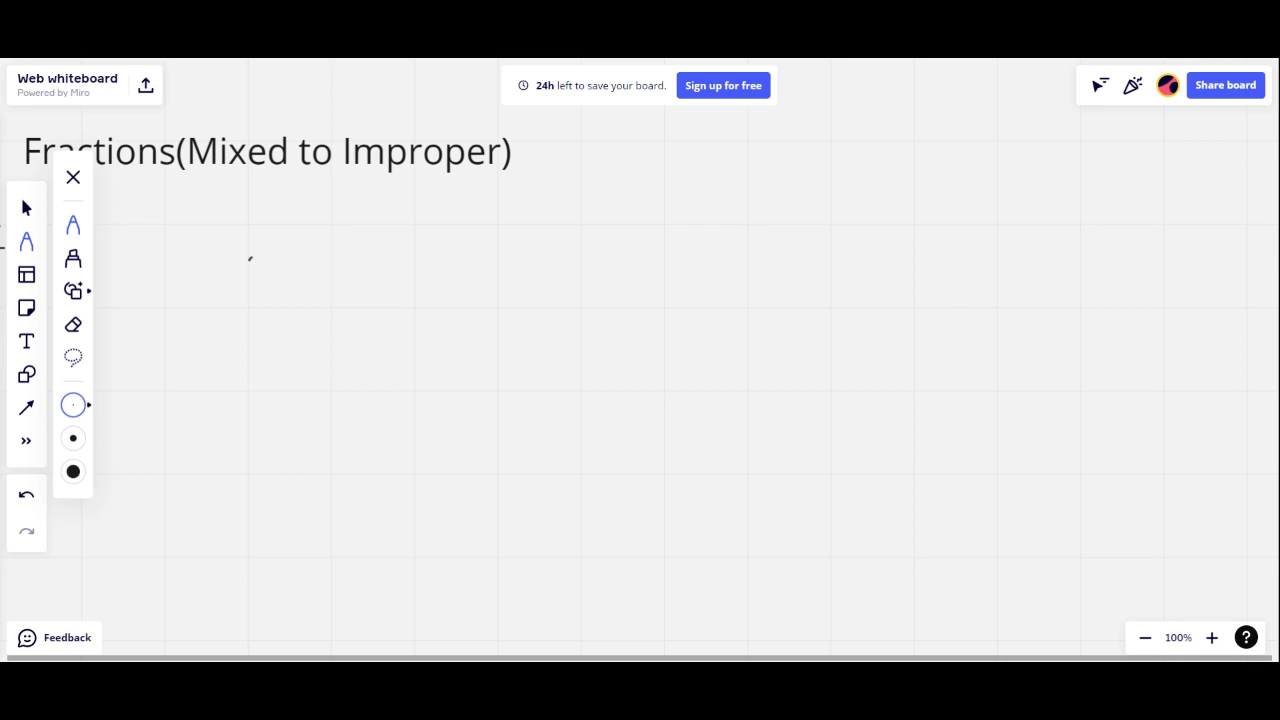
pyautogui.moveTo(250, 258); pyautogui.dragTo(253, 320)
pyautogui.moveTo(333, 228)
pyautogui.mouseDown()
pyautogui.moveTo(375, 272)
pyautogui.moveTo(350, 297)
pyautogui.mouseUp()
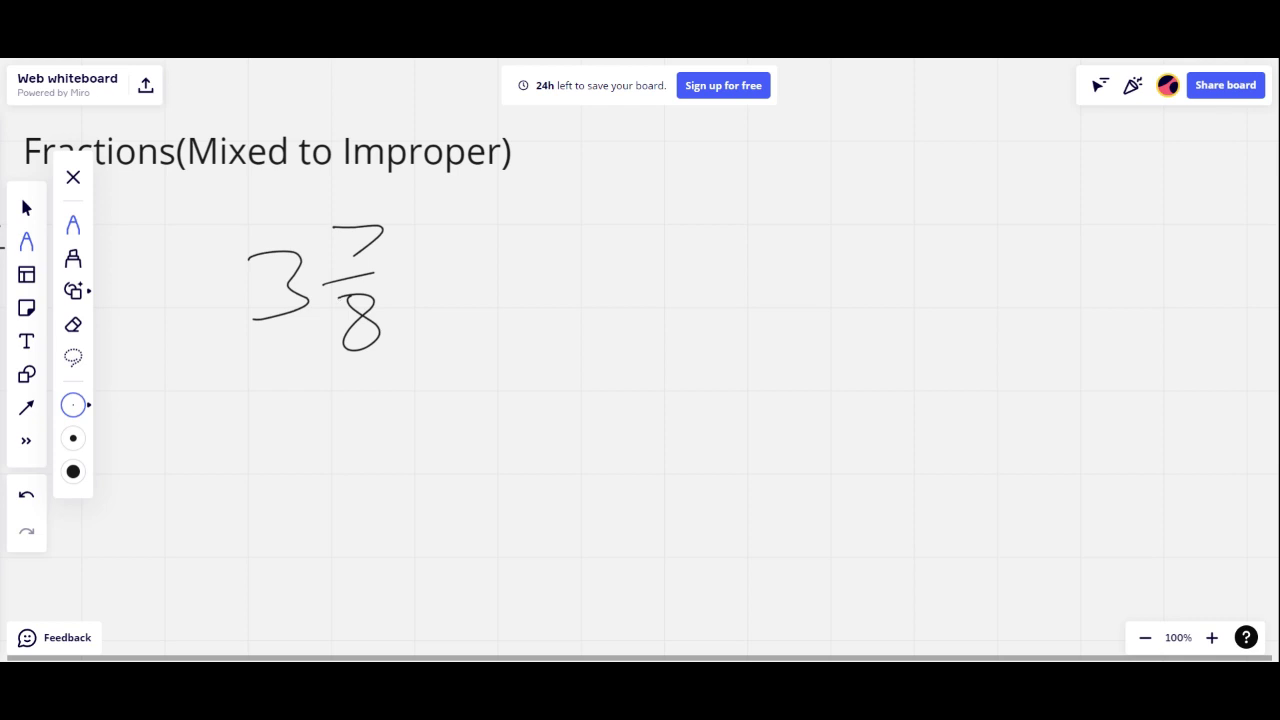
pyautogui.moveTo(603, 149); pyautogui.dragTo(598, 189)
pyautogui.moveTo(647, 155)
pyautogui.mouseDown()
pyautogui.moveTo(696, 190)
pyautogui.moveTo(658, 194)
pyautogui.mouseUp()
pyautogui.moveTo(750, 150)
pyautogui.mouseDown()
pyautogui.moveTo(736, 180)
pyautogui.moveTo(748, 150)
pyautogui.mouseUp()
pyautogui.moveTo(790, 199); pyautogui.dragTo(882, 196)
pyautogui.moveTo(815, 210); pyautogui.dragTo(868, 209)
pyautogui.moveTo(913, 160)
pyautogui.mouseDown()
pyautogui.moveTo(972, 189)
pyautogui.moveTo(1042, 182)
pyautogui.moveTo(1002, 213)
pyautogui.mouseUp()
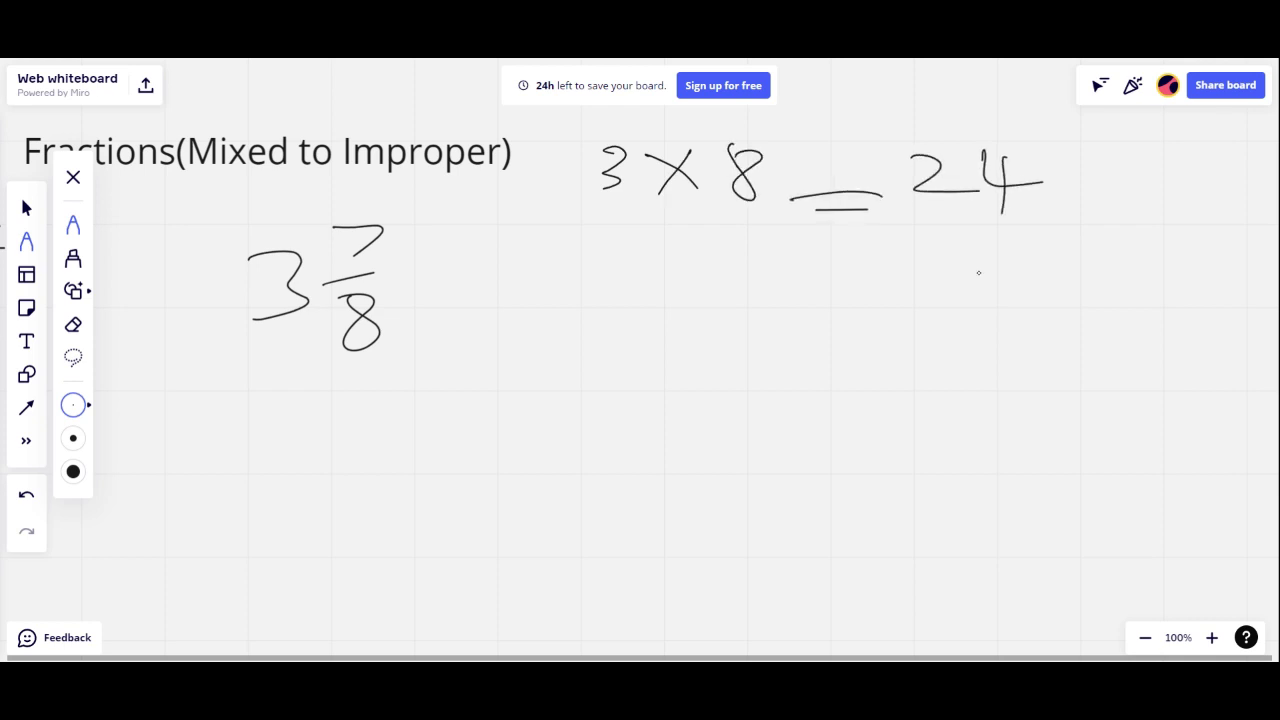
pyautogui.moveTo(604, 232)
pyautogui.mouseDown()
pyautogui.moveTo(632, 262)
pyautogui.moveTo(662, 263)
pyautogui.mouseUp()
pyautogui.moveTo(688, 232)
pyautogui.mouseDown()
pyautogui.moveTo(715, 264)
pyautogui.moveTo(745, 265)
pyautogui.mouseUp()
pyautogui.moveTo(716, 248); pyautogui.dragTo(716, 294)
pyautogui.moveTo(486, 226); pyautogui.dragTo(508, 282)
pyautogui.moveTo(575, 238); pyautogui.dragTo(575, 281)
pyautogui.moveTo(559, 270); pyautogui.dragTo(590, 267)
pyautogui.moveTo(777, 260)
pyautogui.mouseDown()
pyautogui.moveTo(817, 259)
pyautogui.moveTo(839, 288)
pyautogui.mouseUp()
pyautogui.moveTo(897, 236); pyautogui.dragTo(873, 306)
pyautogui.moveTo(953, 239); pyautogui.dragTo(927, 330)
pyautogui.moveTo(518, 345)
pyautogui.mouseDown()
pyautogui.moveTo(542, 372)
pyautogui.moveTo(502, 402)
pyautogui.mouseUp()
pyautogui.moveTo(570, 350); pyautogui.dragTo(560, 398)
pyautogui.moveTo(470, 410); pyautogui.dragTo(656, 421)
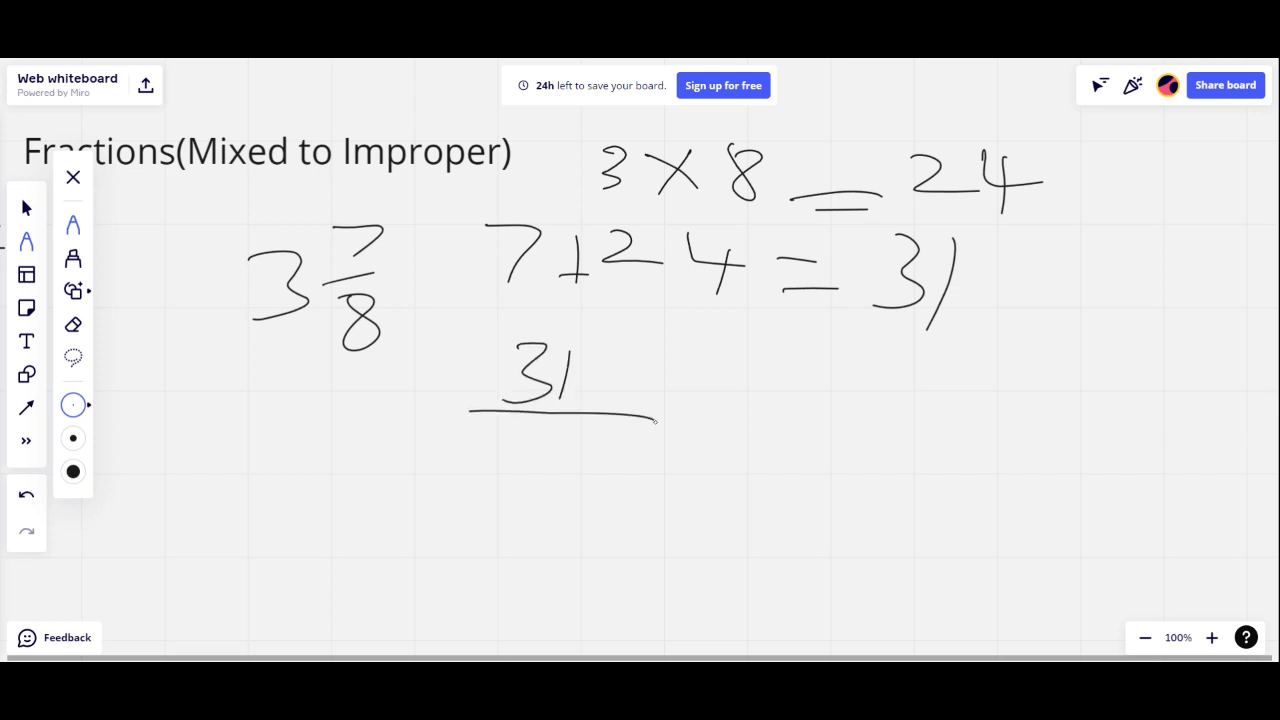
pyautogui.moveTo(578, 413); pyautogui.dragTo(535, 414)
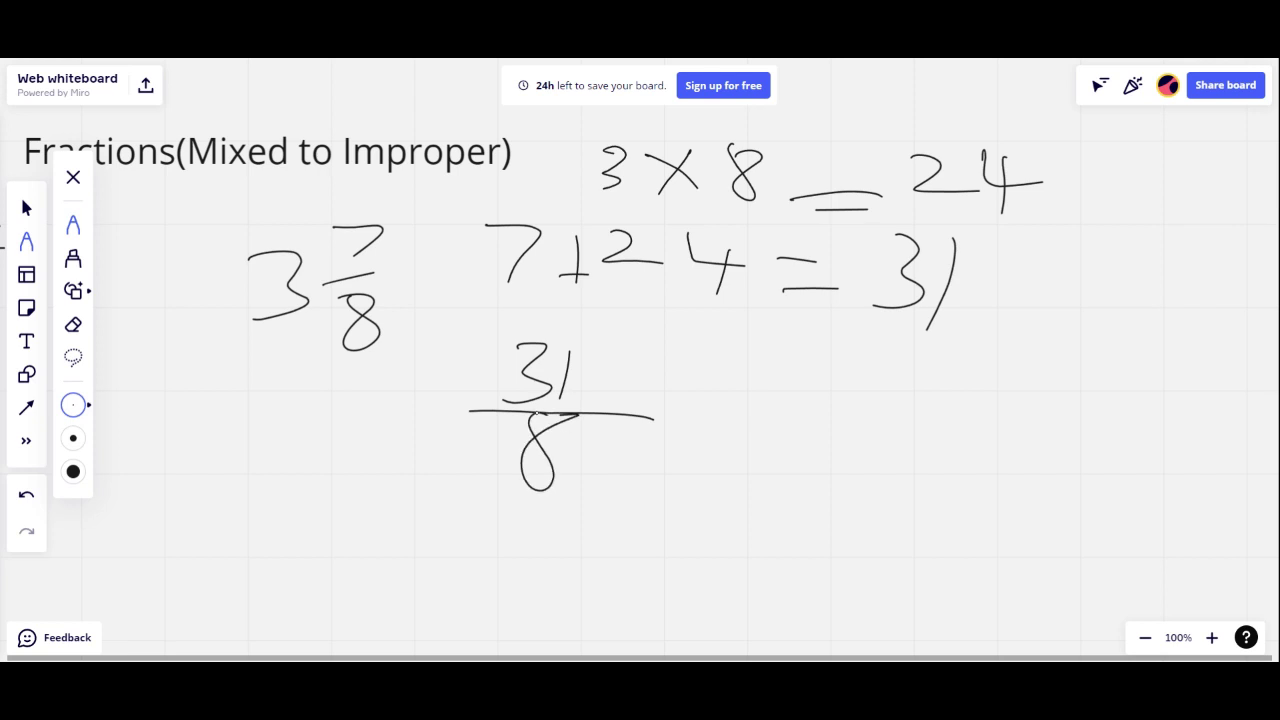
pyautogui.click(73, 324)
pyautogui.moveTo(360, 250)
pyautogui.mouseDown()
pyautogui.moveTo(235, 295)
pyautogui.moveTo(471, 251)
pyautogui.moveTo(374, 434)
pyautogui.moveTo(543, 429)
pyautogui.moveTo(306, 286)
pyautogui.moveTo(757, 263)
pyautogui.moveTo(1070, 362)
pyautogui.moveTo(725, 295)
pyautogui.moveTo(1000, 150)
pyautogui.moveTo(755, 200)
pyautogui.moveTo(857, 155)
pyautogui.moveTo(517, 217)
pyautogui.mouseUp()
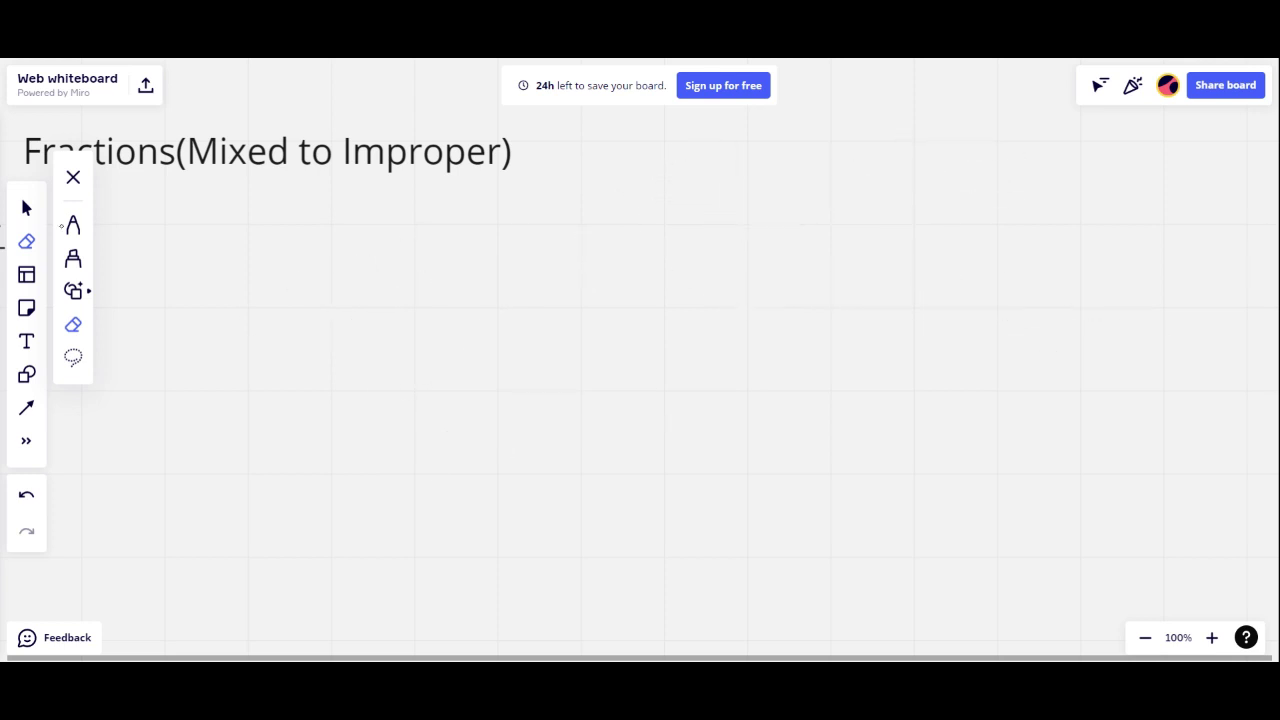
pyautogui.click(73, 224)
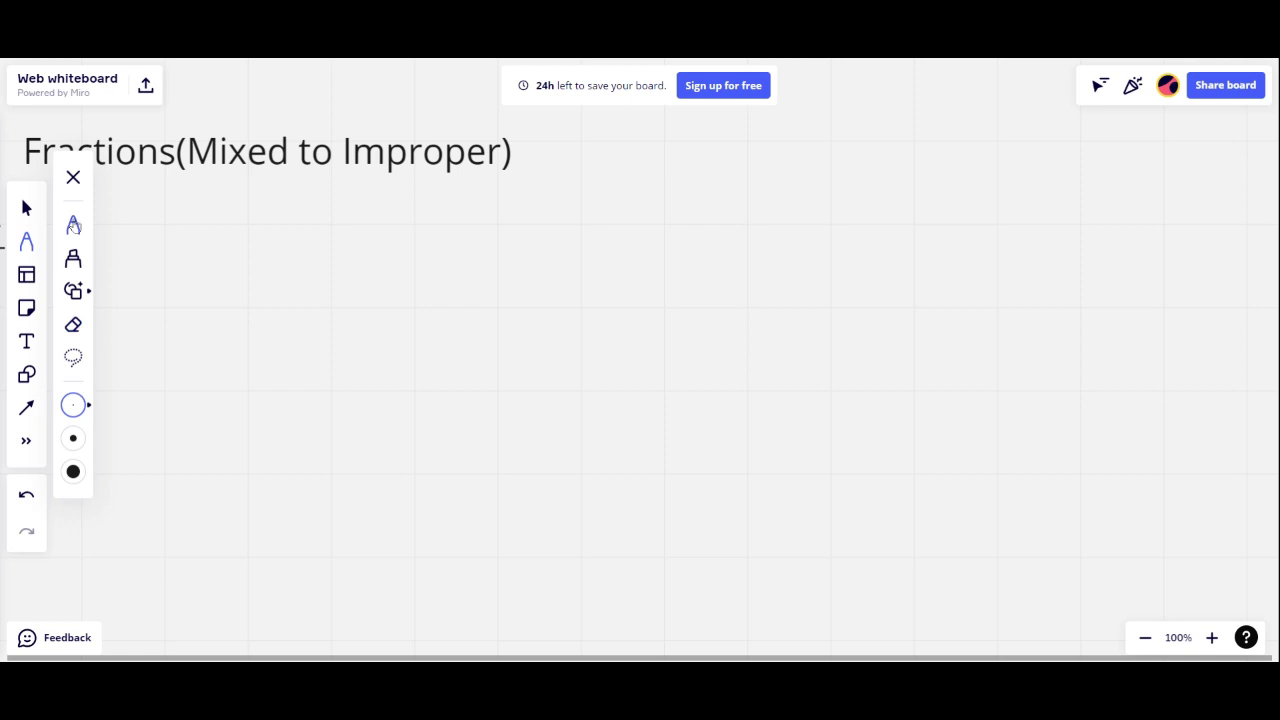
pyautogui.moveTo(421, 200)
pyautogui.mouseDown()
pyautogui.moveTo(366, 211)
pyautogui.moveTo(370, 265)
pyautogui.mouseUp()
pyautogui.moveTo(471, 176); pyautogui.dragTo(474, 217)
pyautogui.moveTo(449, 222); pyautogui.dragTo(512, 220)
pyautogui.moveTo(466, 260); pyautogui.dragTo(506, 292)
pyautogui.moveTo(730, 156)
pyautogui.mouseDown()
pyautogui.moveTo(754, 155)
pyautogui.moveTo(696, 196)
pyautogui.mouseUp()
pyautogui.moveTo(775, 158)
pyautogui.mouseDown()
pyautogui.moveTo(818, 194)
pyautogui.moveTo(770, 204)
pyautogui.mouseUp()
pyautogui.moveTo(852, 168)
pyautogui.mouseDown()
pyautogui.moveTo(852, 192)
pyautogui.moveTo(872, 206)
pyautogui.moveTo(970, 181)
pyautogui.mouseUp()
pyautogui.moveTo(910, 208); pyautogui.dragTo(950, 213)
pyautogui.moveTo(1010, 160); pyautogui.dragTo(998, 227)
pyautogui.moveTo(1066, 180); pyautogui.dragTo(1067, 186)
pyautogui.moveTo(680, 282); pyautogui.dragTo(682, 348)
pyautogui.moveTo(714, 270)
pyautogui.mouseDown()
pyautogui.moveTo(704, 324)
pyautogui.moveTo(732, 297)
pyautogui.moveTo(782, 328)
pyautogui.mouseUp()
pyautogui.moveTo(836, 262)
pyautogui.mouseDown()
pyautogui.moveTo(814, 310)
pyautogui.moveTo(912, 300)
pyautogui.mouseUp()
pyautogui.moveTo(862, 328); pyautogui.dragTo(934, 326)
pyautogui.moveTo(958, 288); pyautogui.dragTo(942, 346)
pyautogui.moveTo(392, 342); pyautogui.dragTo(390, 390)
pyautogui.moveTo(412, 346); pyautogui.dragTo(414, 390)
pyautogui.moveTo(346, 398); pyautogui.dragTo(490, 386)
pyautogui.moveTo(378, 418); pyautogui.dragTo(444, 464)
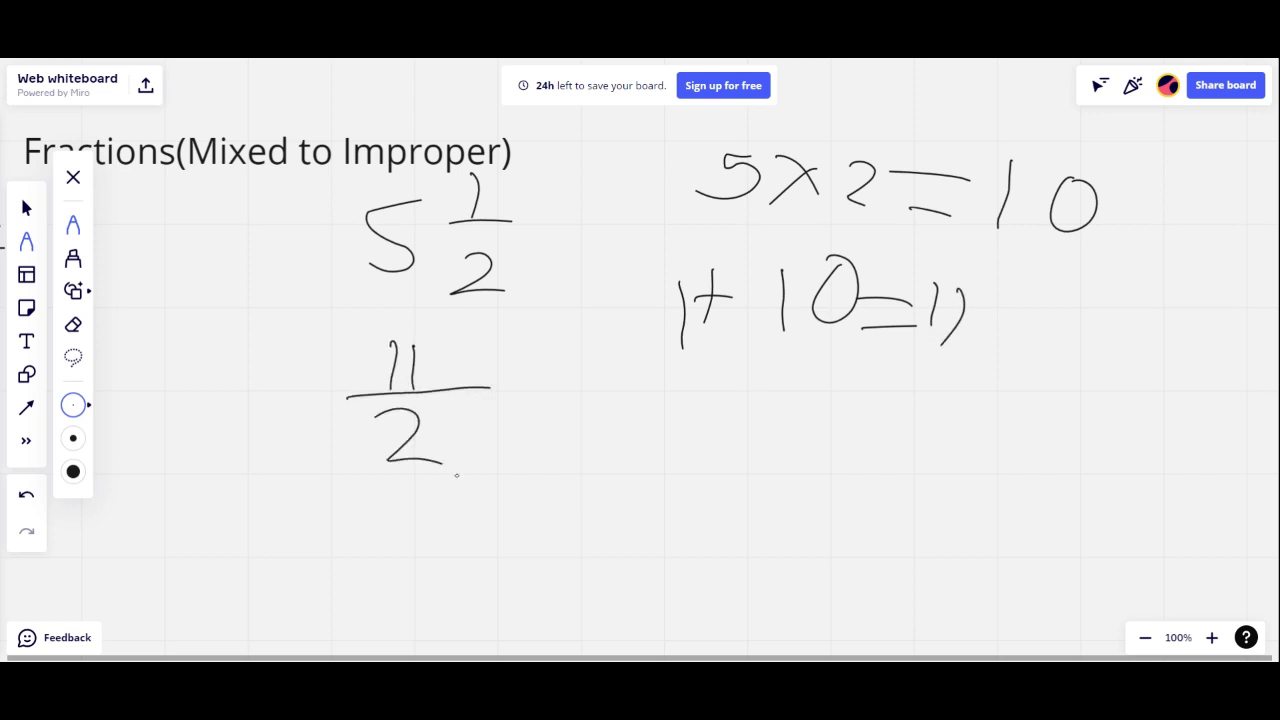
pyautogui.click(73, 324)
pyautogui.moveTo(480, 405)
pyautogui.mouseDown()
pyautogui.moveTo(314, 429)
pyautogui.moveTo(486, 323)
pyautogui.moveTo(990, 325)
pyautogui.mouseUp()
pyautogui.moveTo(678, 340)
pyautogui.mouseDown()
pyautogui.moveTo(590, 292)
pyautogui.moveTo(1043, 345)
pyautogui.moveTo(900, 178)
pyautogui.moveTo(652, 157)
pyautogui.moveTo(391, 251)
pyautogui.moveTo(400, 297)
pyautogui.moveTo(266, 371)
pyautogui.moveTo(247, 399)
pyautogui.mouseUp()
pyautogui.click(73, 224)
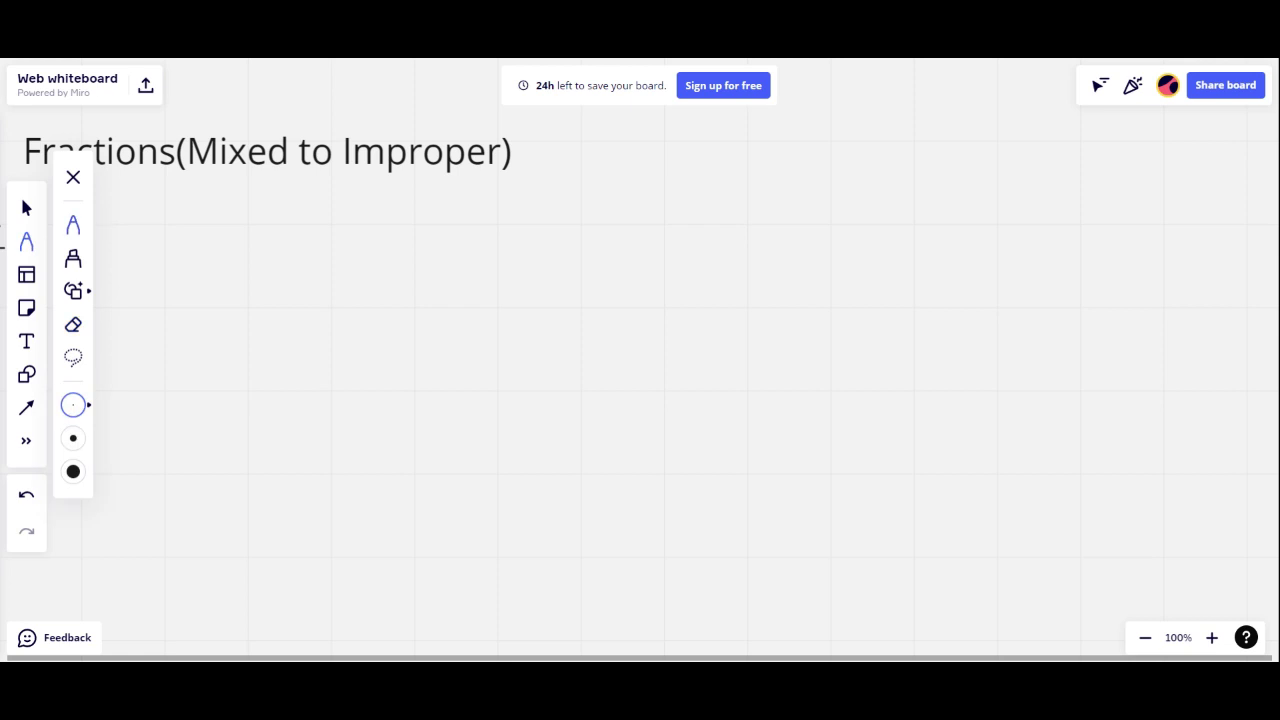
pyautogui.moveTo(376, 242); pyautogui.dragTo(413, 347)
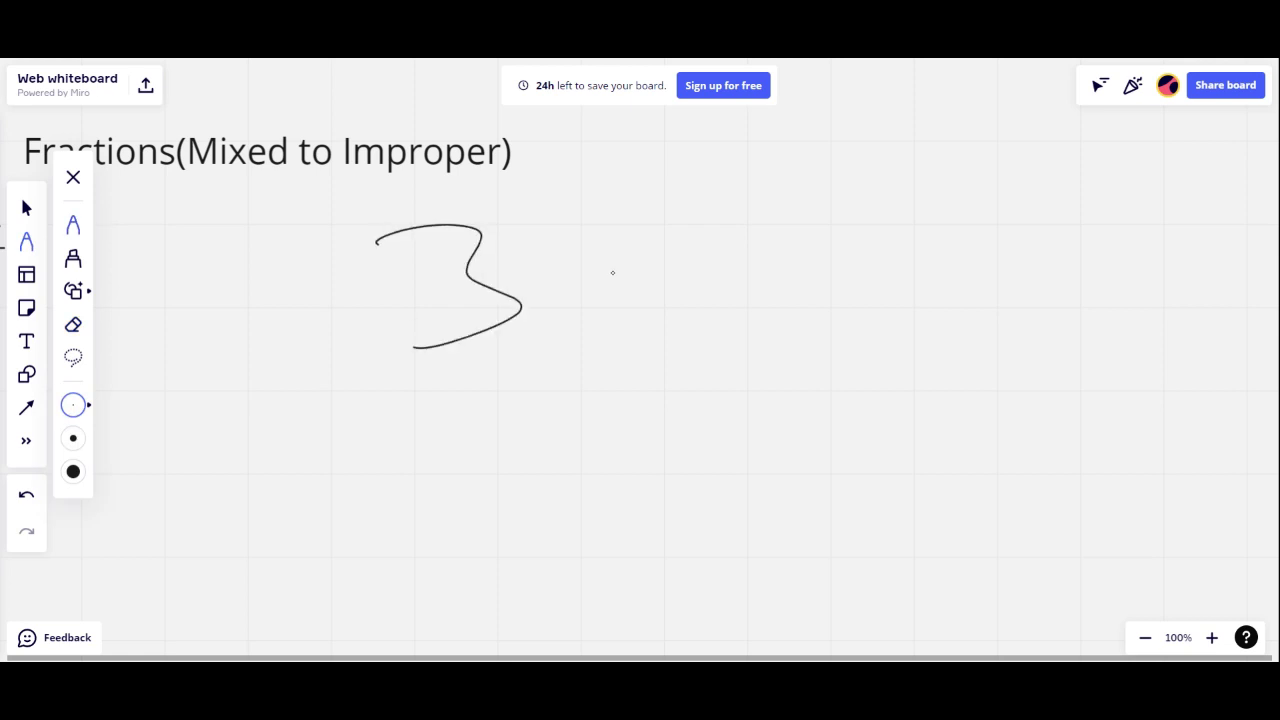
pyautogui.moveTo(614, 186)
pyautogui.mouseDown()
pyautogui.moveTo(558, 203)
pyautogui.moveTo(583, 245)
pyautogui.mouseUp()
pyautogui.moveTo(526, 264)
pyautogui.mouseDown()
pyautogui.moveTo(621, 263)
pyautogui.moveTo(566, 342)
pyautogui.mouseUp()
pyautogui.moveTo(618, 287); pyautogui.dragTo(588, 368)
pyautogui.moveTo(817, 166); pyautogui.dragTo(810, 226)
pyautogui.moveTo(855, 170); pyautogui.dragTo(897, 214)
pyautogui.moveTo(829, 216)
pyautogui.mouseDown()
pyautogui.moveTo(882, 181)
pyautogui.moveTo(910, 219)
pyautogui.mouseUp()
pyautogui.moveTo(952, 180); pyautogui.dragTo(920, 222)
pyautogui.moveTo(975, 212)
pyautogui.mouseDown()
pyautogui.moveTo(1019, 211)
pyautogui.moveTo(1003, 227)
pyautogui.mouseUp()
pyautogui.moveTo(1043, 184)
pyautogui.mouseDown()
pyautogui.moveTo(1075, 214)
pyautogui.moveTo(1100, 215)
pyautogui.mouseUp()
pyautogui.moveTo(1056, 196); pyautogui.dragTo(1055, 240)
pyautogui.moveTo(1137, 189); pyautogui.dragTo(1102, 246)
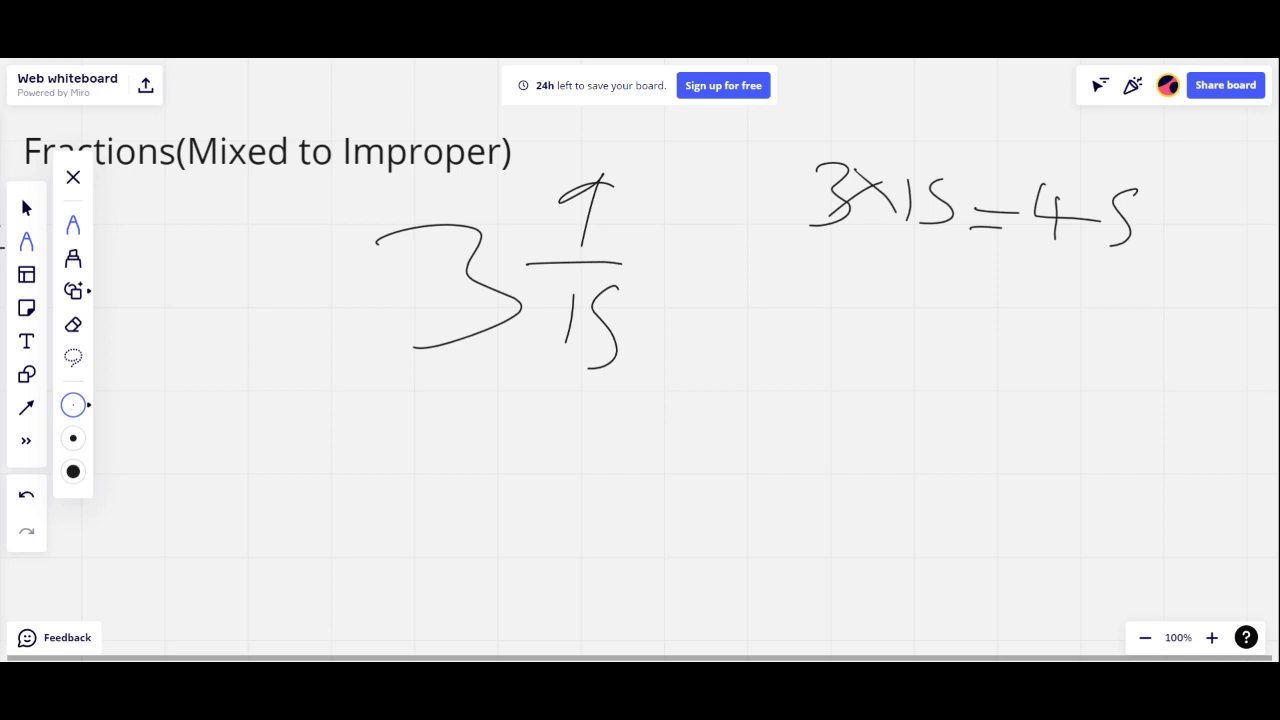
pyautogui.moveTo(786, 284)
pyautogui.mouseDown()
pyautogui.moveTo(850, 340)
pyautogui.moveTo(818, 358)
pyautogui.mouseUp()
pyautogui.moveTo(888, 294)
pyautogui.mouseDown()
pyautogui.moveTo(866, 300)
pyautogui.moveTo(845, 358)
pyautogui.mouseUp()
pyautogui.moveTo(932, 310)
pyautogui.mouseDown()
pyautogui.moveTo(930, 354)
pyautogui.moveTo(938, 332)
pyautogui.mouseUp()
pyautogui.moveTo(978, 322); pyautogui.dragTo(980, 378)
pyautogui.moveTo(1006, 363); pyautogui.dragTo(1034, 377)
pyautogui.moveTo(1088, 344)
pyautogui.mouseDown()
pyautogui.moveTo(1124, 342)
pyautogui.moveTo(1086, 382)
pyautogui.mouseUp()
pyautogui.moveTo(1154, 354)
pyautogui.mouseDown()
pyautogui.moveTo(1160, 374)
pyautogui.moveTo(1198, 388)
pyautogui.mouseUp()
pyautogui.moveTo(1180, 360); pyautogui.dragTo(1164, 398)
pyautogui.moveTo(718, 398)
pyautogui.mouseDown()
pyautogui.moveTo(686, 410)
pyautogui.moveTo(700, 460)
pyautogui.mouseUp()
pyautogui.moveTo(772, 408); pyautogui.dragTo(830, 437)
pyautogui.moveTo(800, 418); pyautogui.dragTo(802, 460)
pyautogui.moveTo(650, 464); pyautogui.dragTo(882, 474)
pyautogui.moveTo(734, 498); pyautogui.dragTo(736, 562)
pyautogui.moveTo(808, 500)
pyautogui.mouseDown()
pyautogui.moveTo(770, 504)
pyautogui.moveTo(772, 562)
pyautogui.mouseUp()
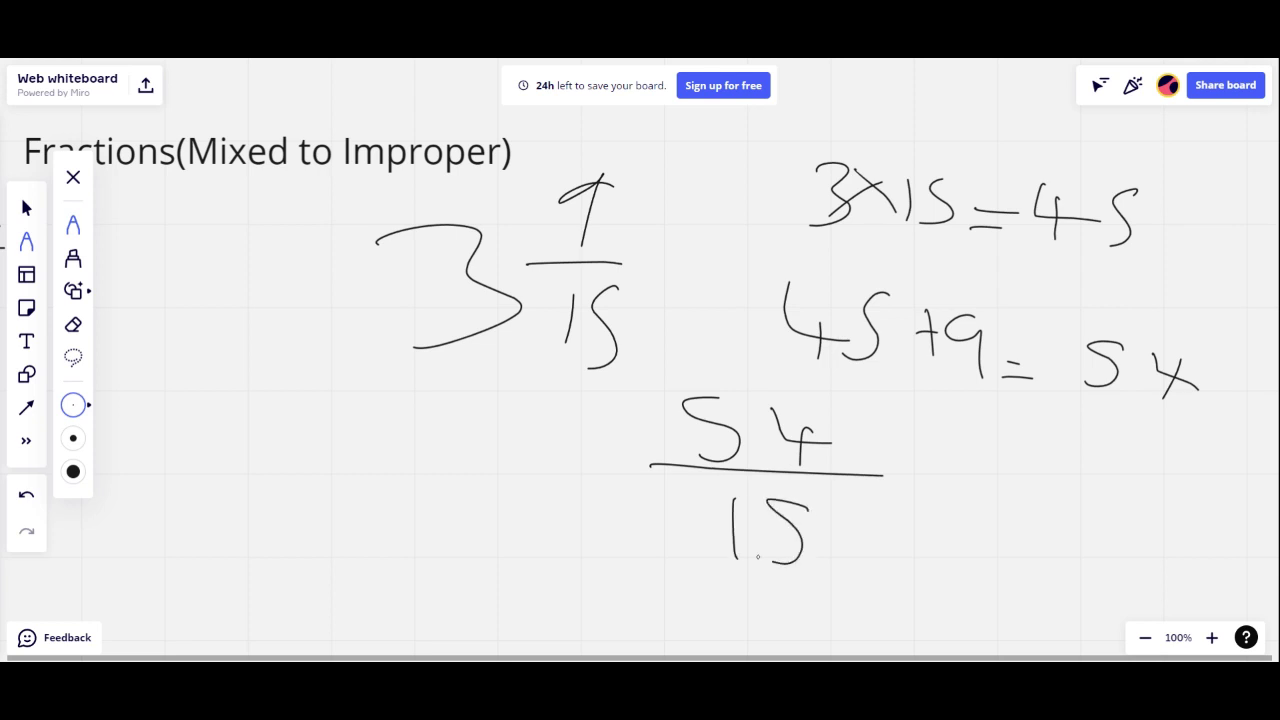
pyautogui.hotkey('shift', 'e')
pyautogui.moveTo(650, 468); pyautogui.dragTo(884, 476)
pyautogui.moveTo(600, 545); pyautogui.dragTo(857, 517)
pyautogui.moveTo(586, 420); pyautogui.dragTo(943, 500)
pyautogui.moveTo(322, 302)
pyautogui.mouseDown()
pyautogui.moveTo(698, 316)
pyautogui.moveTo(460, 233)
pyautogui.moveTo(1086, 357)
pyautogui.moveTo(1214, 429)
pyautogui.moveTo(1014, 341)
pyautogui.moveTo(806, 290)
pyautogui.moveTo(1080, 200)
pyautogui.moveTo(1129, 272)
pyautogui.moveTo(956, 230)
pyautogui.moveTo(876, 251)
pyautogui.mouseUp()
pyautogui.click(72, 225)
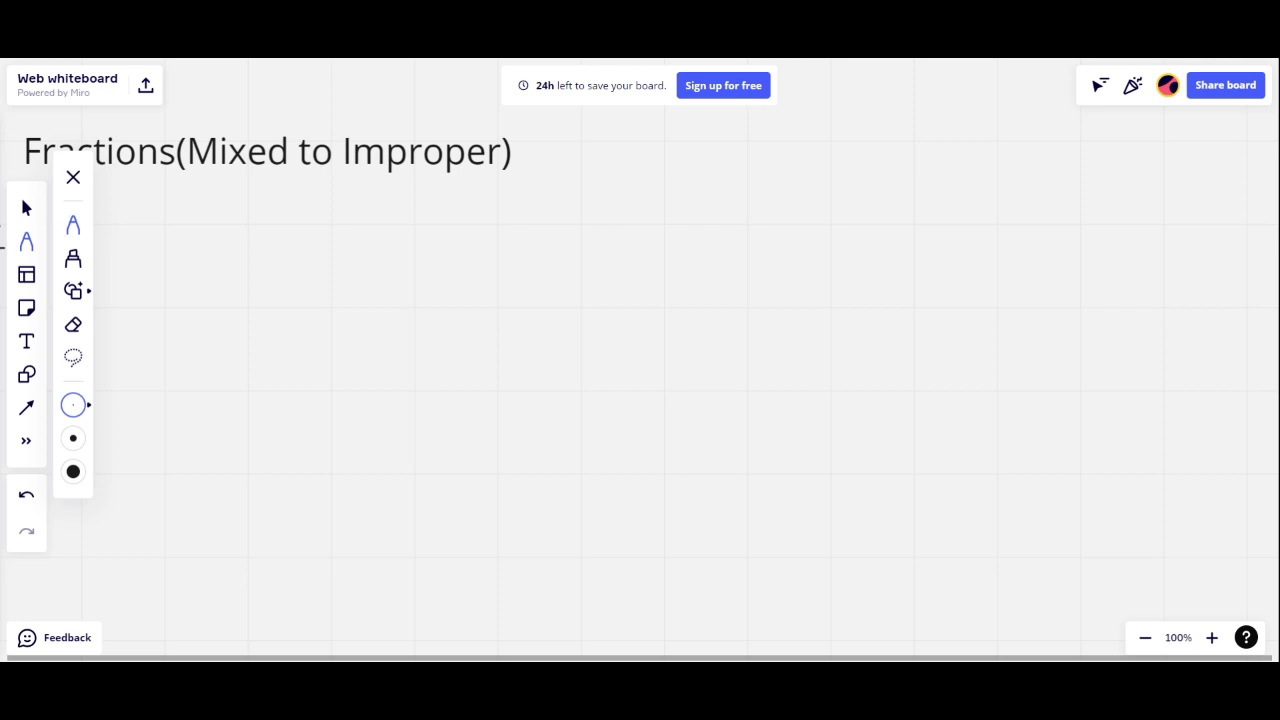
pyautogui.moveTo(466, 179)
pyautogui.mouseDown()
pyautogui.moveTo(444, 186)
pyautogui.moveTo(458, 238)
pyautogui.moveTo(494, 234)
pyautogui.mouseUp()
pyautogui.moveTo(428, 247); pyautogui.dragTo(478, 275)
pyautogui.moveTo(443, 257); pyautogui.dragTo(436, 296)
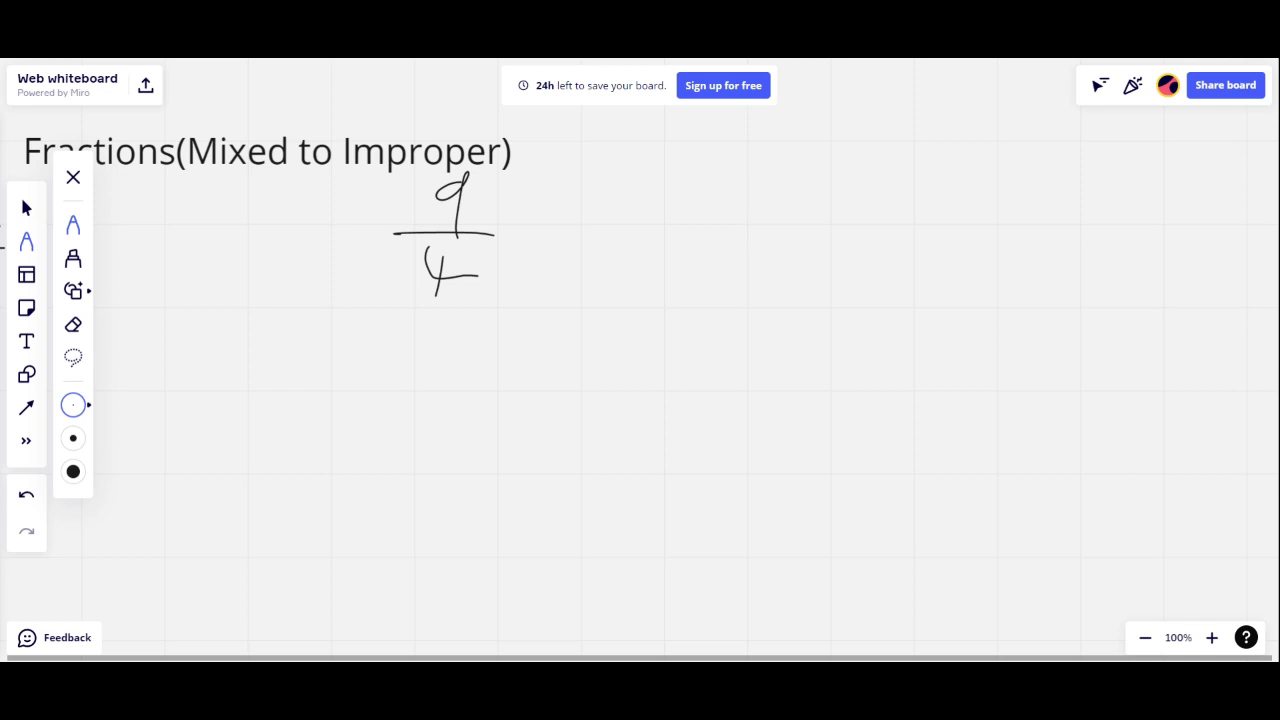
pyautogui.moveTo(692, 142); pyautogui.dragTo(661, 143)
pyautogui.moveTo(634, 308)
pyautogui.mouseDown()
pyautogui.moveTo(687, 312)
pyautogui.moveTo(705, 342)
pyautogui.mouseUp()
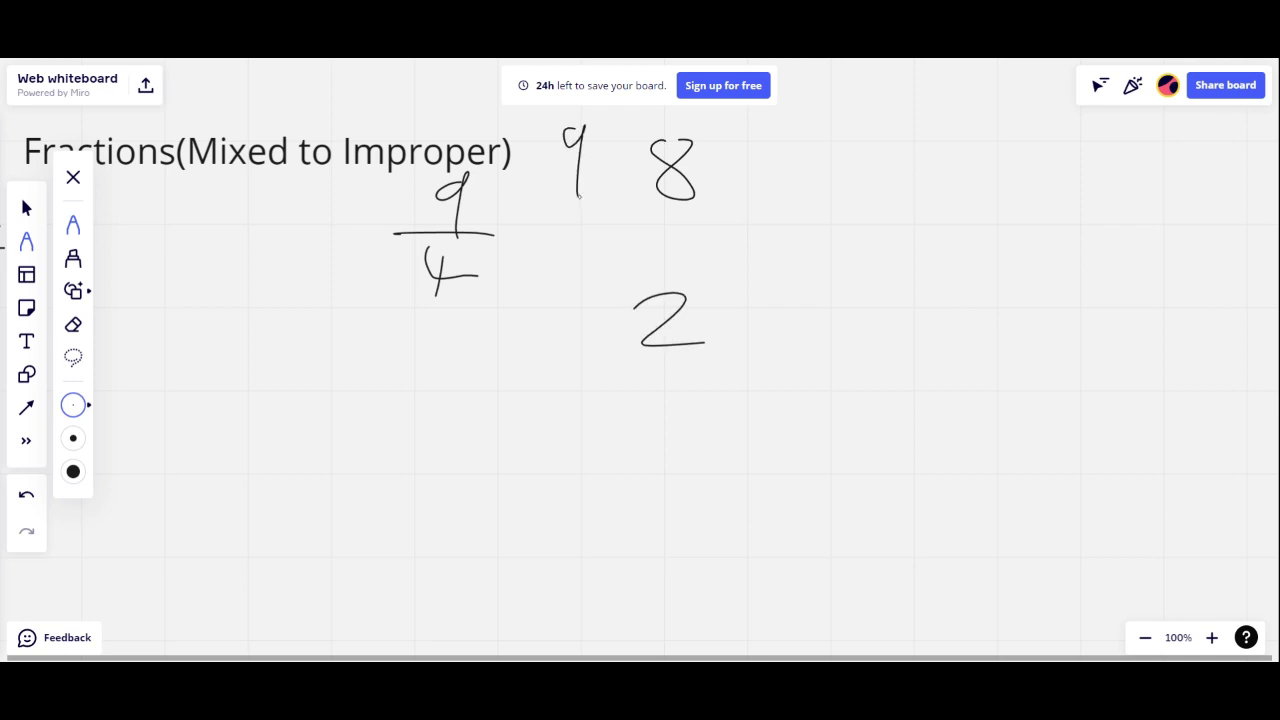
pyautogui.moveTo(586, 178); pyautogui.dragTo(640, 177)
pyautogui.moveTo(704, 176); pyautogui.dragTo(768, 164)
pyautogui.moveTo(722, 204); pyautogui.dragTo(762, 196)
pyautogui.moveTo(815, 142); pyautogui.dragTo(814, 188)
pyautogui.moveTo(741, 254)
pyautogui.mouseDown()
pyautogui.moveTo(748, 294)
pyautogui.moveTo(804, 296)
pyautogui.mouseUp()
pyautogui.moveTo(731, 311)
pyautogui.mouseDown()
pyautogui.moveTo(733, 350)
pyautogui.moveTo(812, 351)
pyautogui.mouseUp()
pyautogui.moveTo(757, 330); pyautogui.dragTo(752, 393)
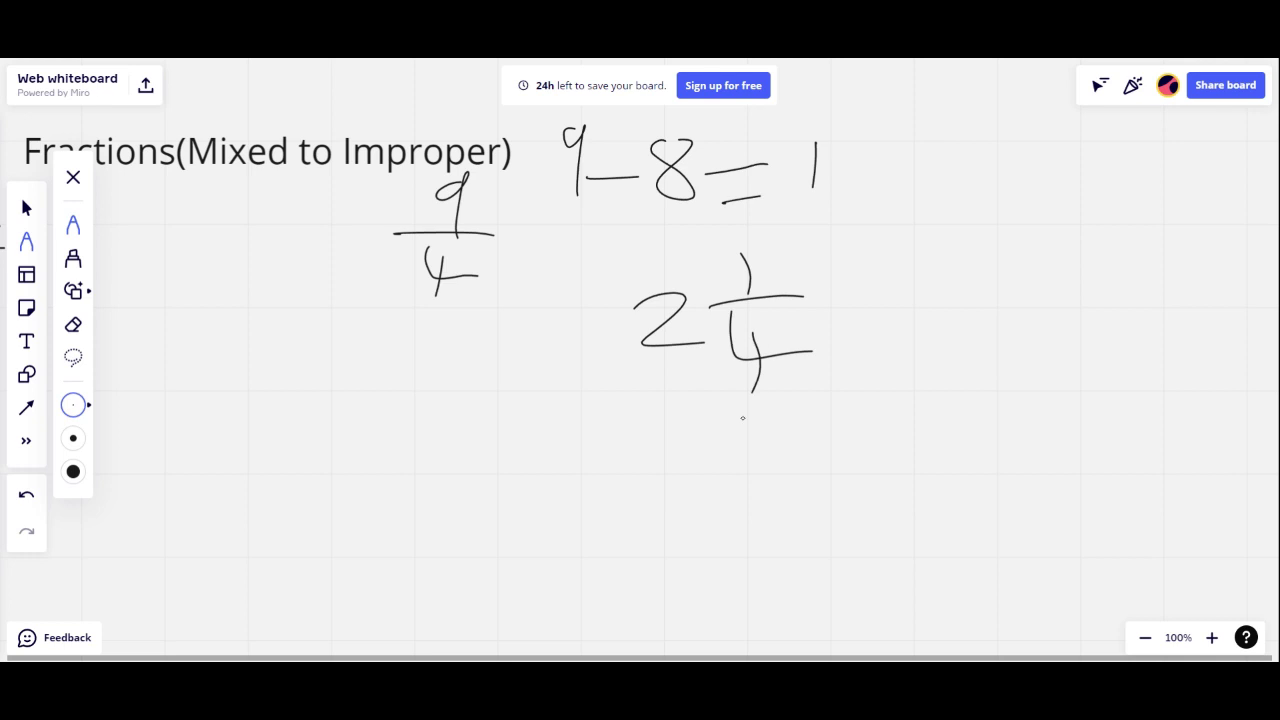
pyautogui.click(73, 324)
pyautogui.moveTo(470, 185)
pyautogui.mouseDown()
pyautogui.moveTo(340, 290)
pyautogui.moveTo(840, 237)
pyautogui.mouseUp()
pyautogui.moveTo(629, 409); pyautogui.dragTo(929, 355)
pyautogui.moveTo(480, 189); pyautogui.dragTo(809, 149)
pyautogui.moveTo(594, 294); pyautogui.dragTo(863, 183)
pyautogui.moveTo(645, 200)
pyautogui.mouseDown()
pyautogui.moveTo(707, 250)
pyautogui.moveTo(652, 369)
pyautogui.mouseUp()
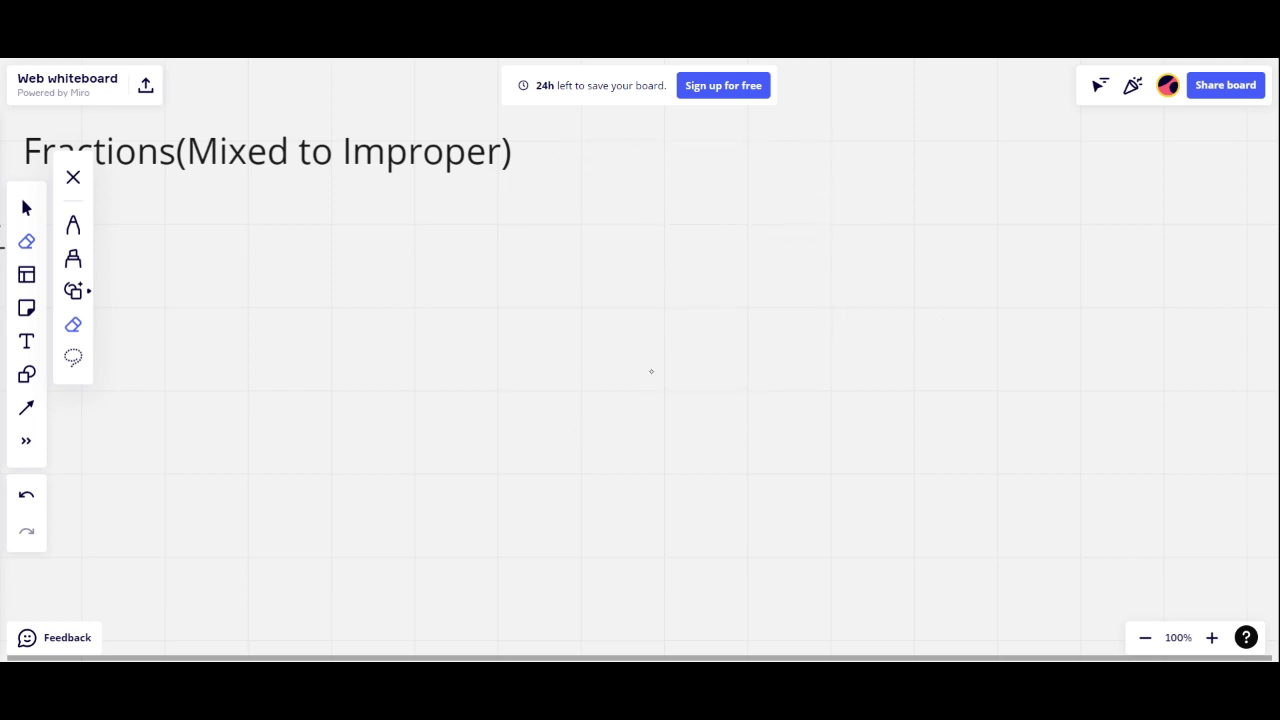
pyautogui.click(73, 225)
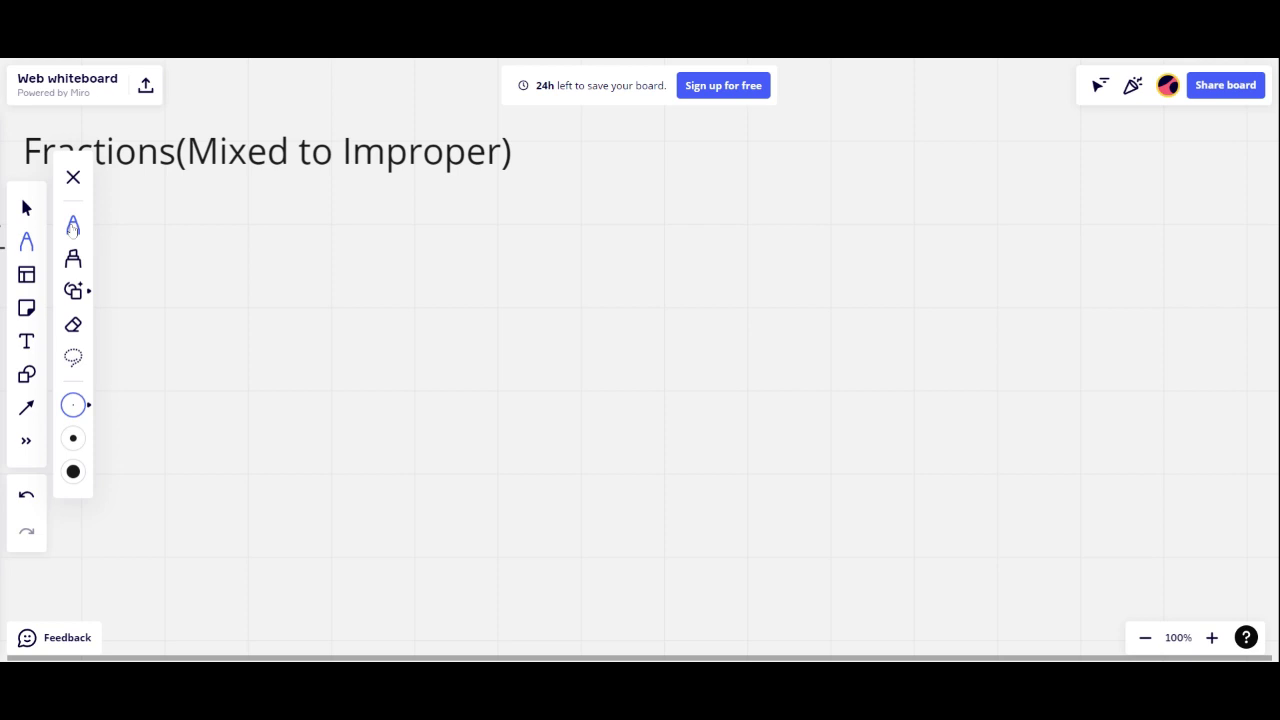
pyautogui.moveTo(386, 194); pyautogui.dragTo(376, 268)
pyautogui.moveTo(446, 203); pyautogui.dragTo(430, 266)
pyautogui.moveTo(342, 311); pyautogui.dragTo(443, 308)
pyautogui.moveTo(430, 325)
pyautogui.mouseDown()
pyautogui.moveTo(406, 392)
pyautogui.moveTo(373, 397)
pyautogui.mouseUp()
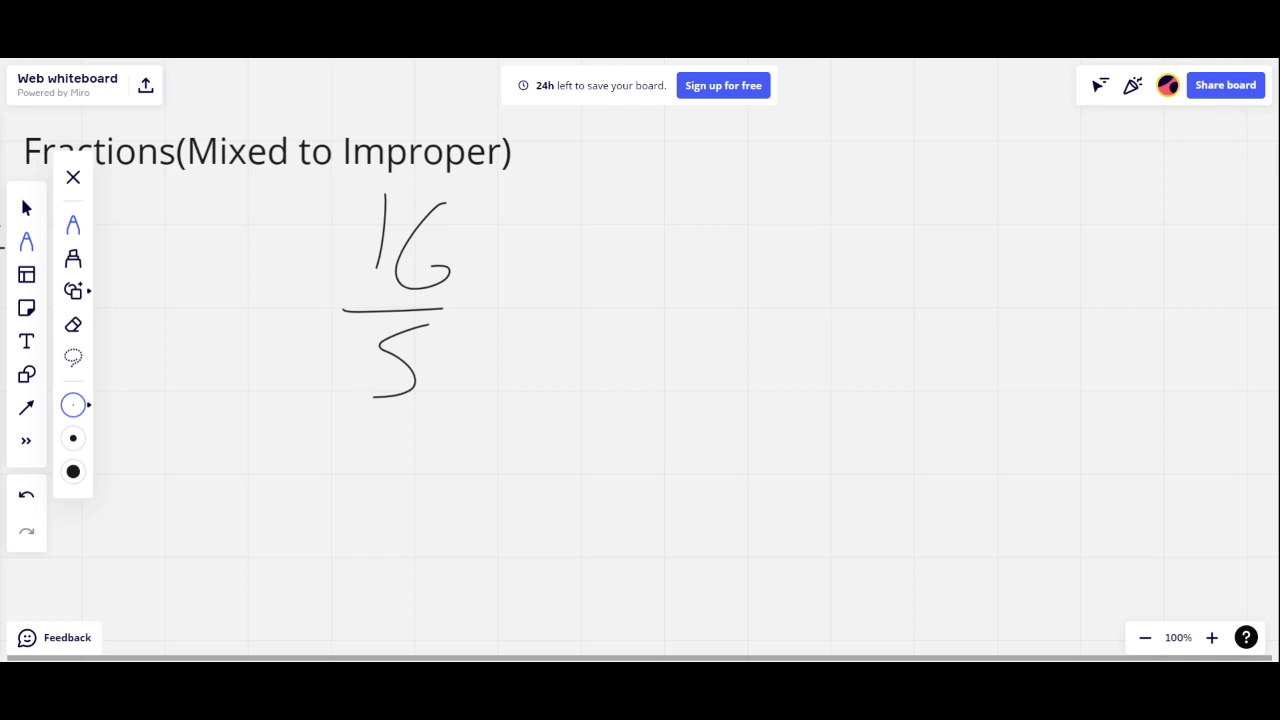
pyautogui.moveTo(606, 272); pyautogui.dragTo(621, 334)
pyautogui.moveTo(652, 130); pyautogui.dragTo(645, 202)
pyautogui.moveTo(682, 135); pyautogui.dragTo(656, 172)
pyautogui.moveTo(714, 163); pyautogui.dragTo(780, 161)
pyautogui.moveTo(795, 137); pyautogui.dragTo(794, 202)
pyautogui.moveTo(855, 148); pyautogui.dragTo(820, 206)
pyautogui.moveTo(883, 183)
pyautogui.mouseDown()
pyautogui.moveTo(930, 180)
pyautogui.moveTo(946, 214)
pyautogui.mouseUp()
pyautogui.moveTo(994, 150); pyautogui.dragTo(964, 210)
pyautogui.moveTo(704, 205)
pyautogui.mouseDown()
pyautogui.moveTo(717, 277)
pyautogui.moveTo(792, 295)
pyautogui.moveTo(742, 376)
pyautogui.moveTo(670, 393)
pyautogui.mouseUp()
pyautogui.click(73, 324)
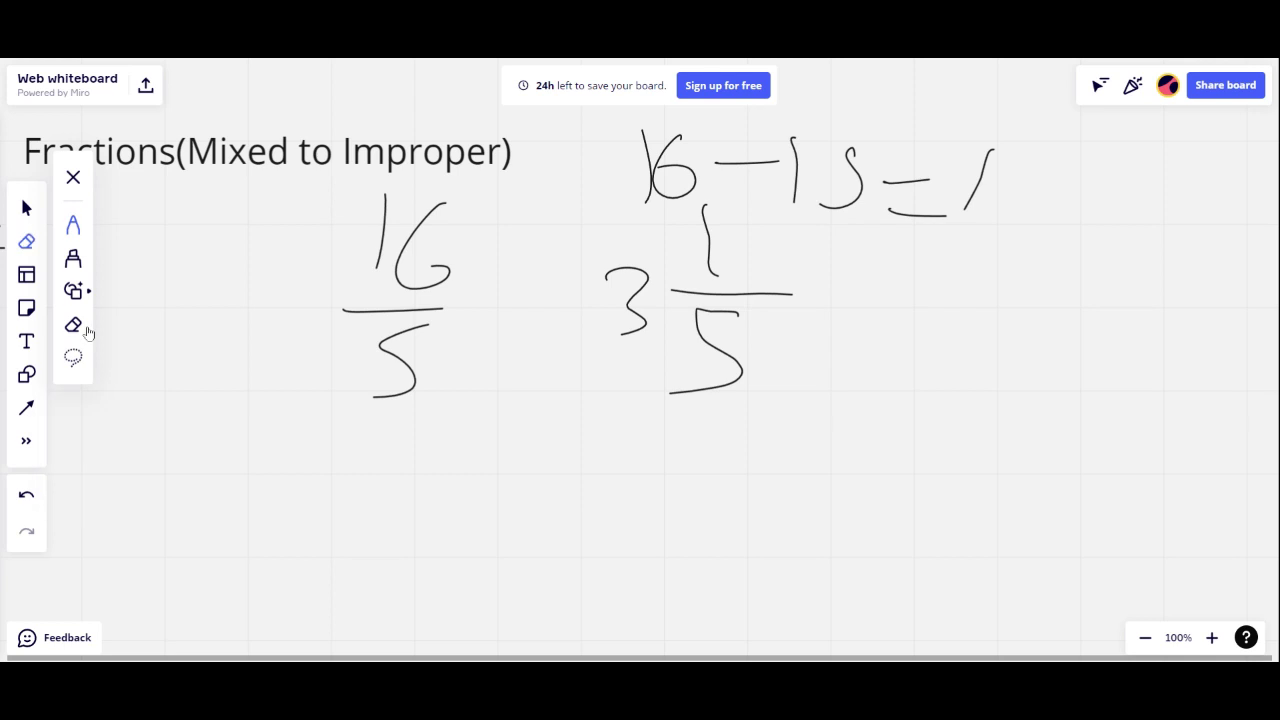
pyautogui.moveTo(286, 314)
pyautogui.mouseDown()
pyautogui.moveTo(371, 223)
pyautogui.moveTo(440, 308)
pyautogui.mouseUp()
pyautogui.moveTo(382, 200)
pyautogui.mouseDown()
pyautogui.moveTo(370, 285)
pyautogui.moveTo(392, 415)
pyautogui.moveTo(812, 272)
pyautogui.moveTo(790, 166)
pyautogui.moveTo(1055, 143)
pyautogui.moveTo(845, 228)
pyautogui.mouseUp()
pyautogui.click(73, 225)
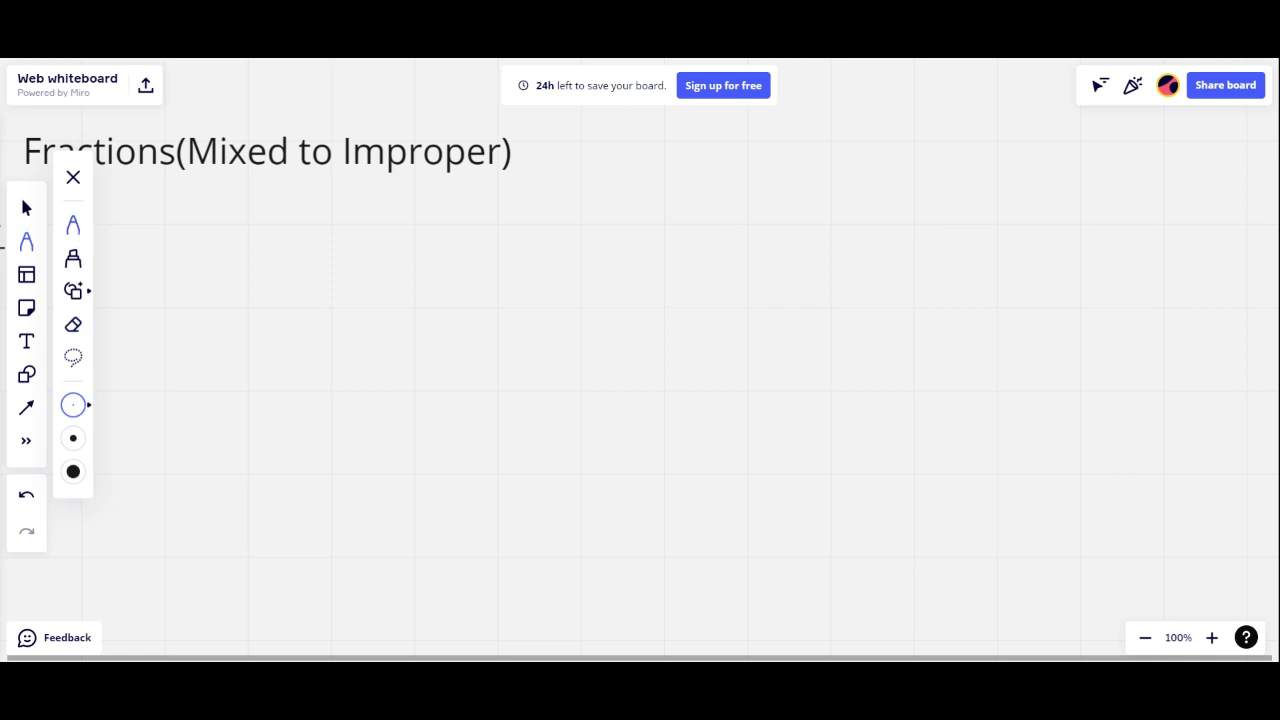
pyautogui.moveTo(262, 188); pyautogui.dragTo(326, 230)
pyautogui.moveTo(370, 176)
pyautogui.mouseDown()
pyautogui.moveTo(352, 232)
pyautogui.moveTo(398, 180)
pyautogui.mouseUp()
pyautogui.moveTo(234, 271); pyautogui.dragTo(413, 258)
pyautogui.moveTo(313, 280)
pyautogui.mouseDown()
pyautogui.moveTo(396, 314)
pyautogui.moveTo(330, 378)
pyautogui.mouseUp()
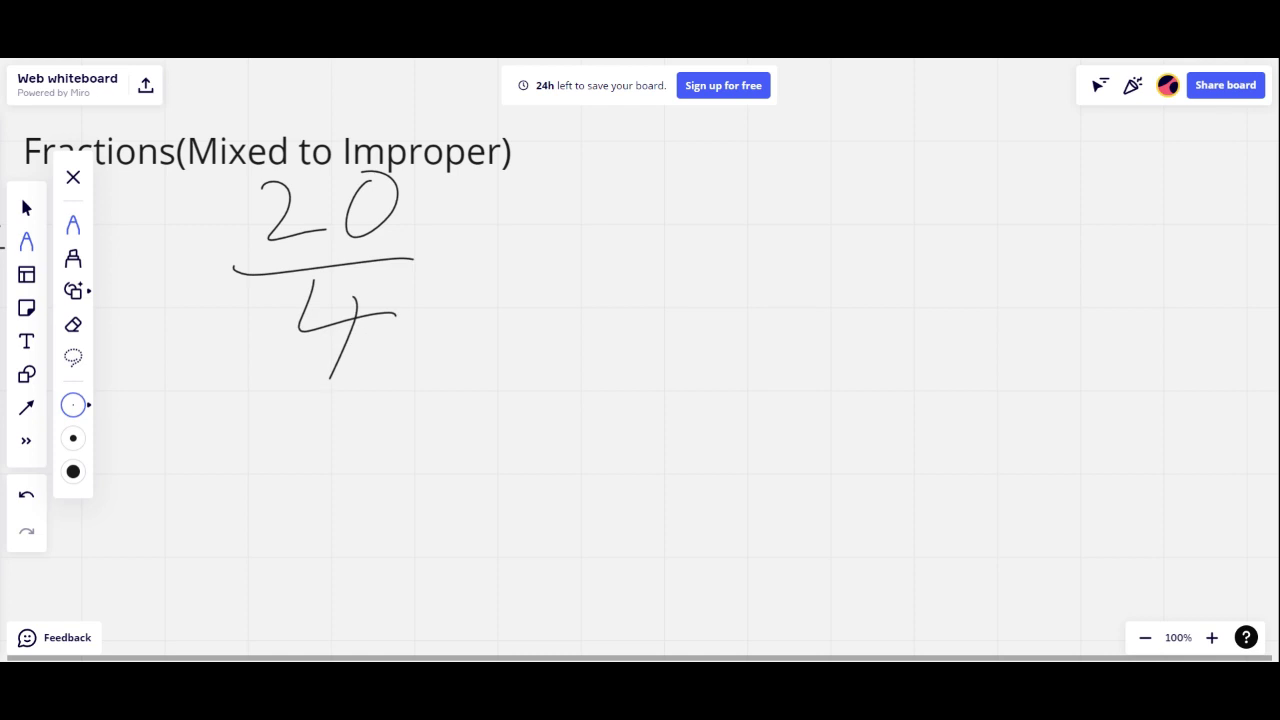
pyautogui.moveTo(611, 235)
pyautogui.mouseDown()
pyautogui.moveTo(572, 238)
pyautogui.moveTo(522, 325)
pyautogui.mouseUp()
pyautogui.moveTo(653, 142); pyautogui.dragTo(684, 182)
pyautogui.moveTo(735, 135)
pyautogui.mouseDown()
pyautogui.moveTo(712, 165)
pyautogui.moveTo(750, 140)
pyautogui.mouseUp()
pyautogui.moveTo(776, 173); pyautogui.dragTo(874, 190)
pyautogui.moveTo(900, 174); pyautogui.dragTo(930, 146)
pyautogui.moveTo(953, 165); pyautogui.dragTo(987, 160)
pyautogui.moveTo(949, 200); pyautogui.dragTo(985, 206)
pyautogui.moveTo(1068, 158)
pyautogui.mouseDown()
pyautogui.moveTo(1024, 185)
pyautogui.moveTo(1068, 162)
pyautogui.mouseUp()
pyautogui.moveTo(593, 178)
pyautogui.mouseDown()
pyautogui.moveTo(680, 240)
pyautogui.moveTo(582, 181)
pyautogui.mouseUp()
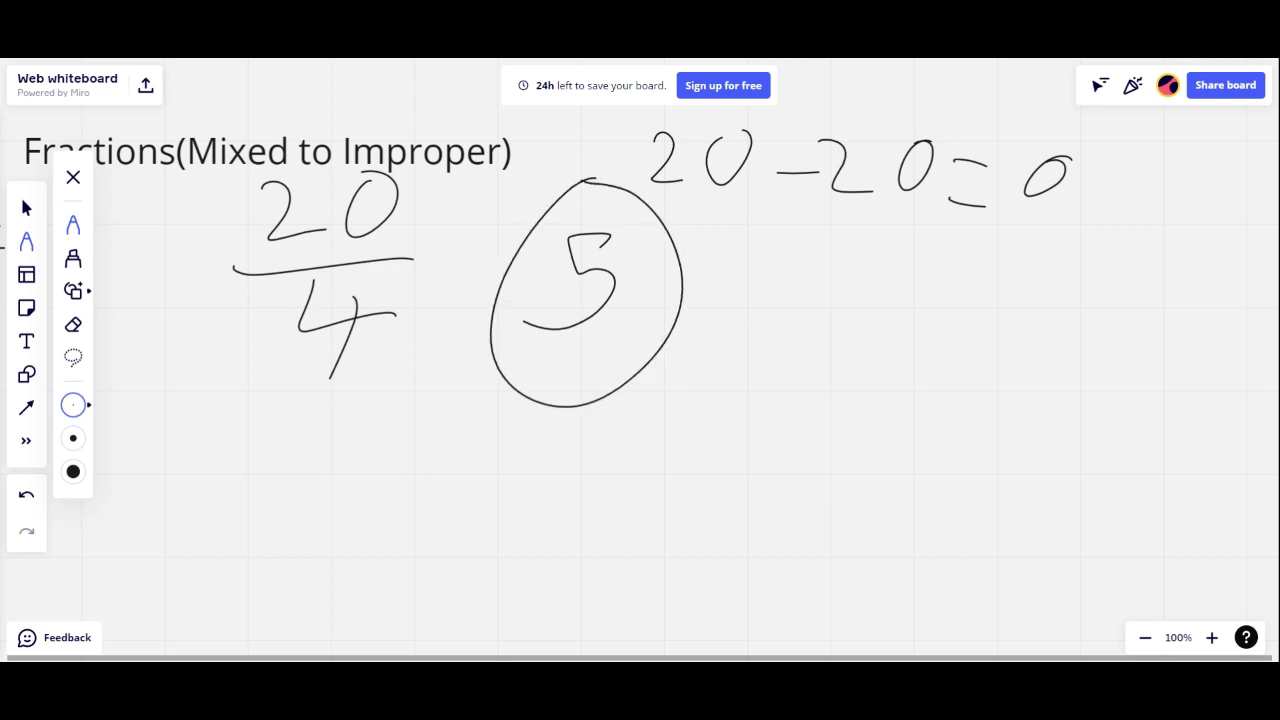
pyautogui.click(73, 324)
pyautogui.moveTo(370, 200)
pyautogui.mouseDown()
pyautogui.moveTo(229, 400)
pyautogui.moveTo(600, 200)
pyautogui.moveTo(213, 484)
pyautogui.mouseUp()
pyautogui.moveTo(452, 293)
pyautogui.mouseDown()
pyautogui.moveTo(971, 150)
pyautogui.moveTo(1078, 152)
pyautogui.moveTo(891, 211)
pyautogui.mouseUp()
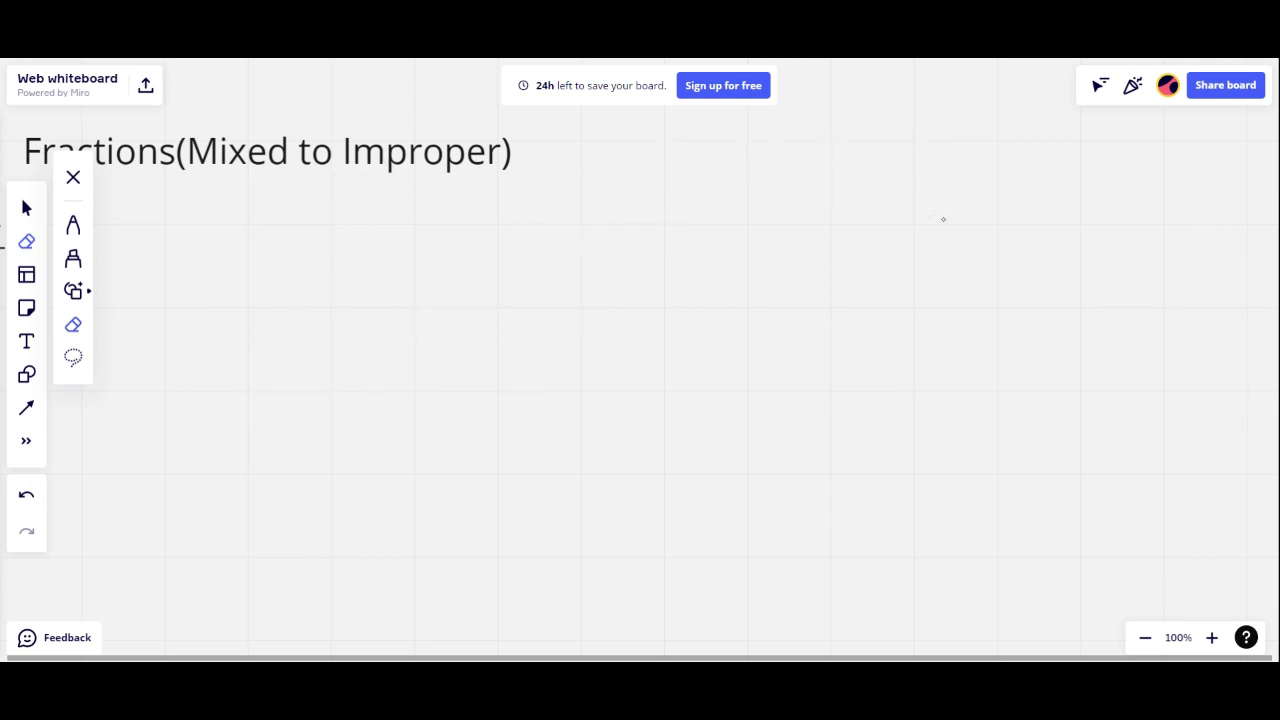